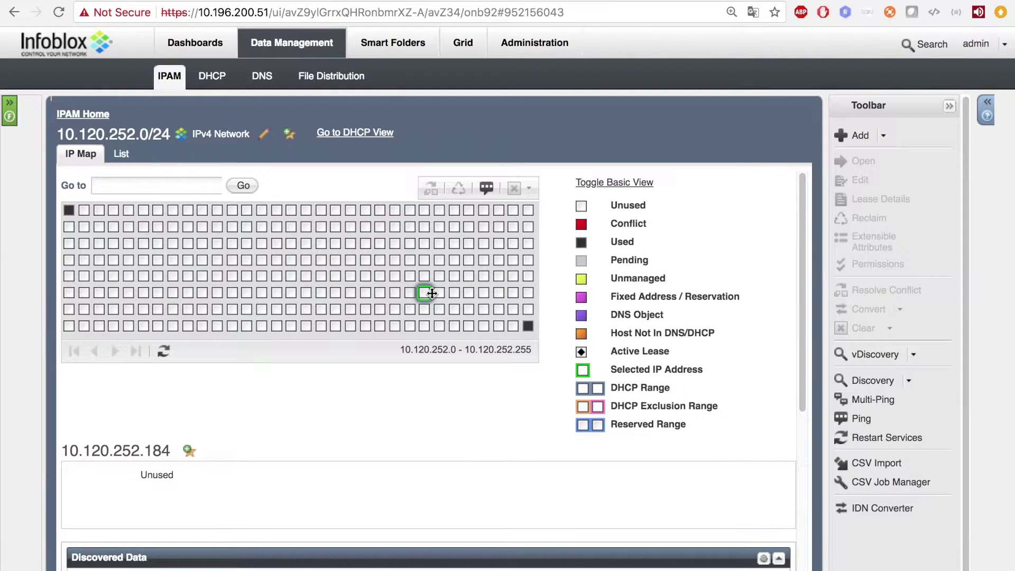
Add a new host record named test at 10.120.252.184 and save it.
click(883, 136)
mouse_move(888, 219)
click(797, 210)
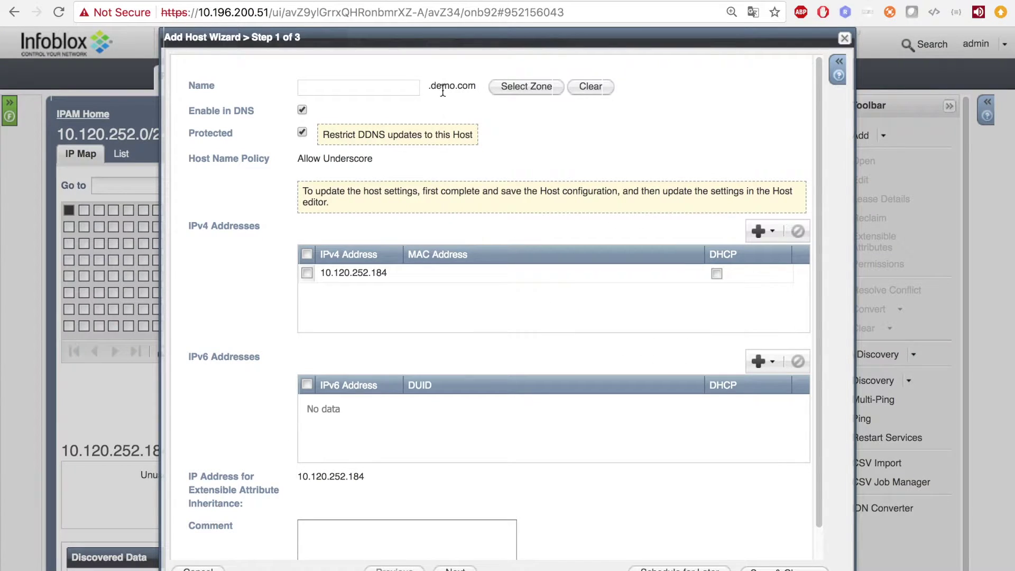
click(412, 90)
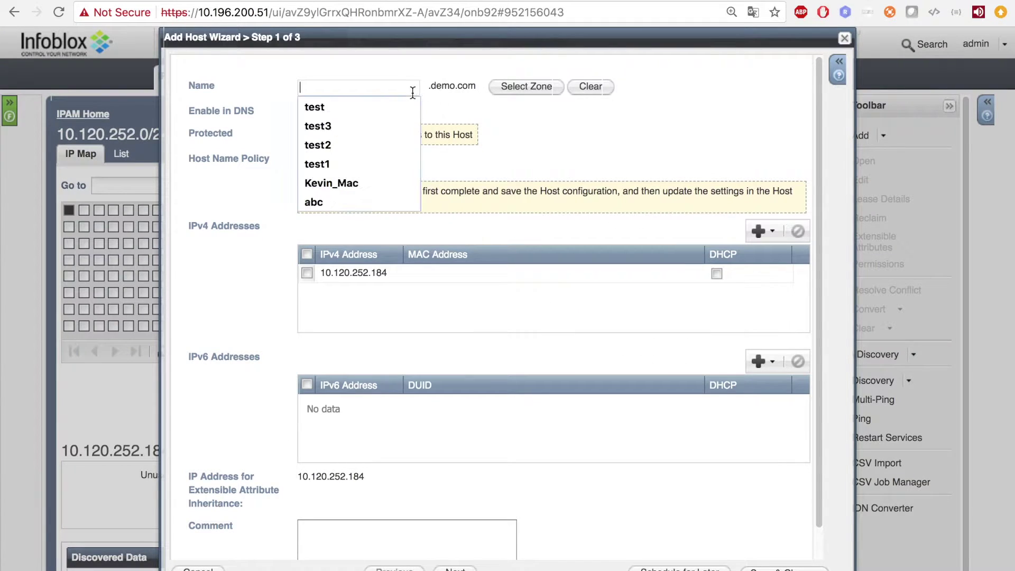
text(t)
key(Down)
key(Return)
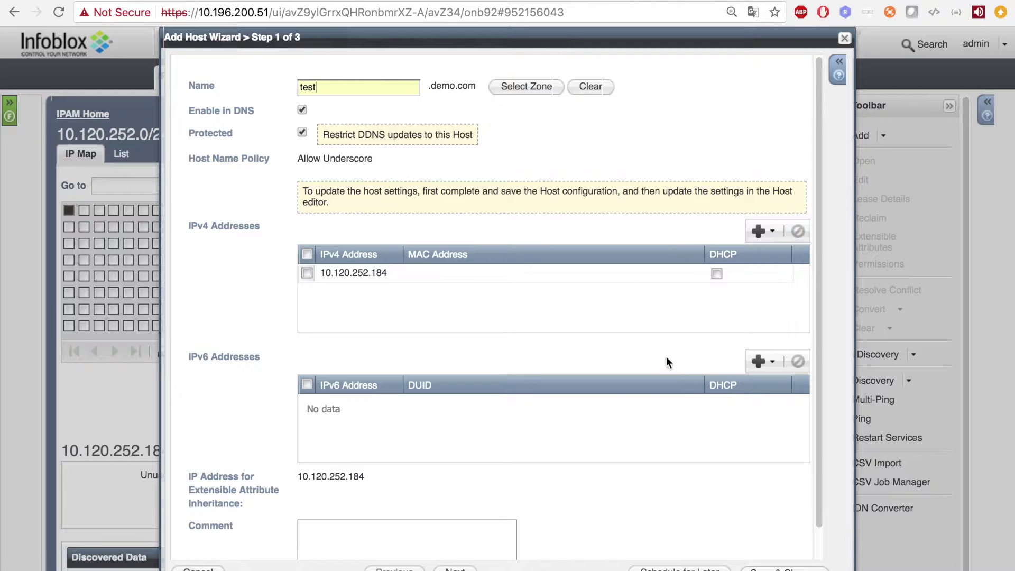
scroll(682, 391, down, 2)
click(769, 569)
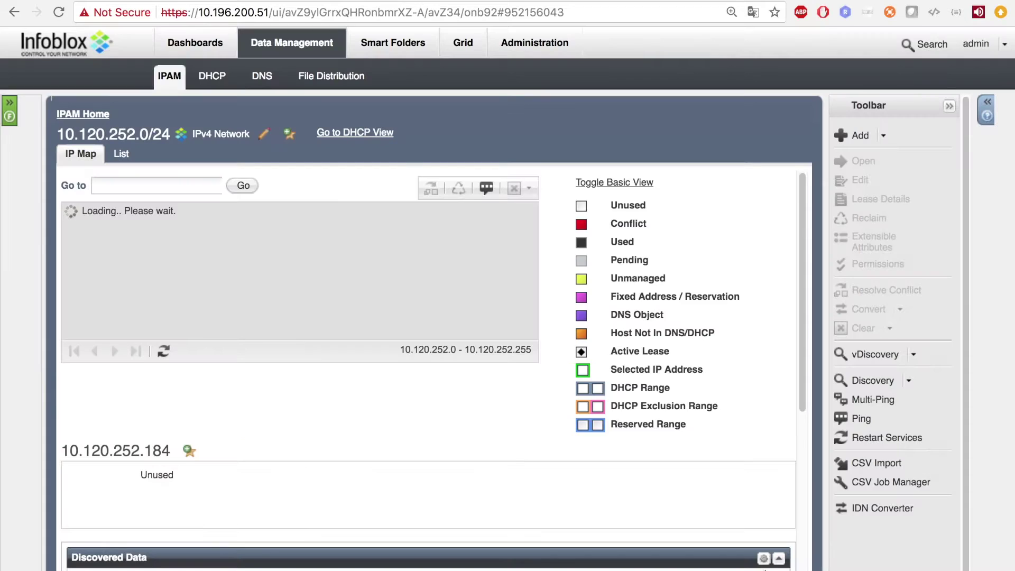
Refresh the IP map to confirm the new host, then reload the Palo Alto address groups.
click(163, 351)
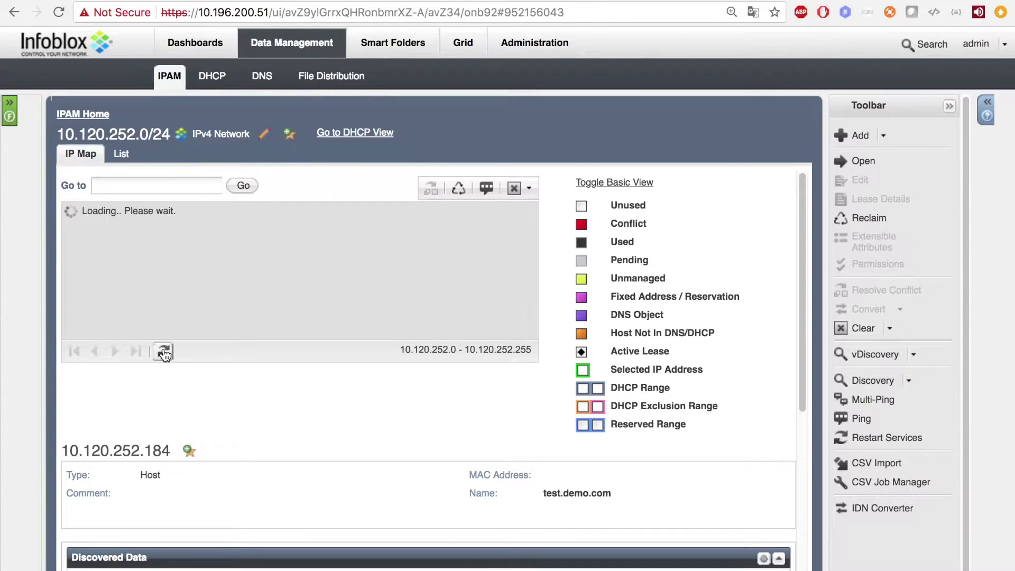
scroll(446, 391, down, 5)
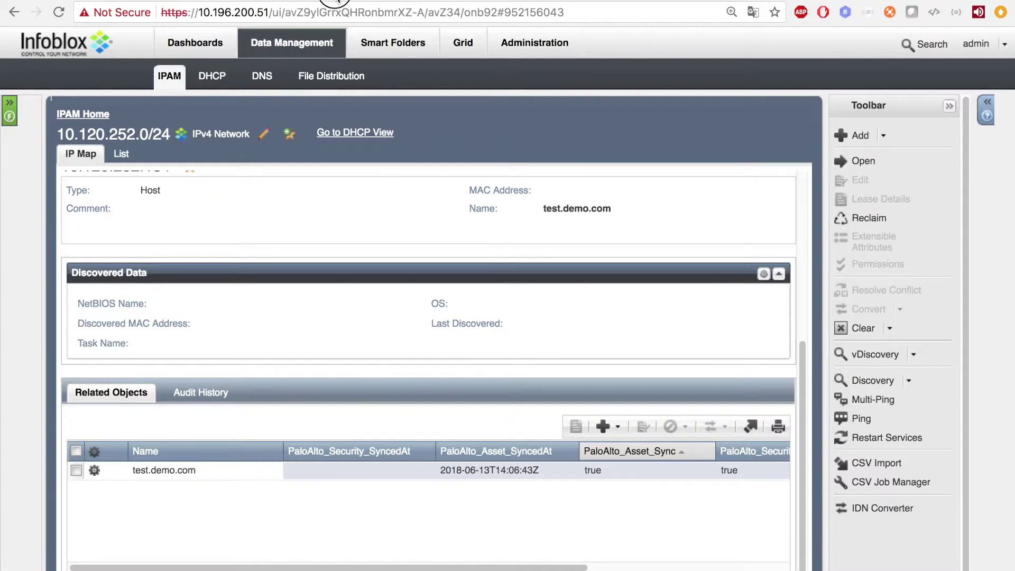
click(339, 1)
click(952, 101)
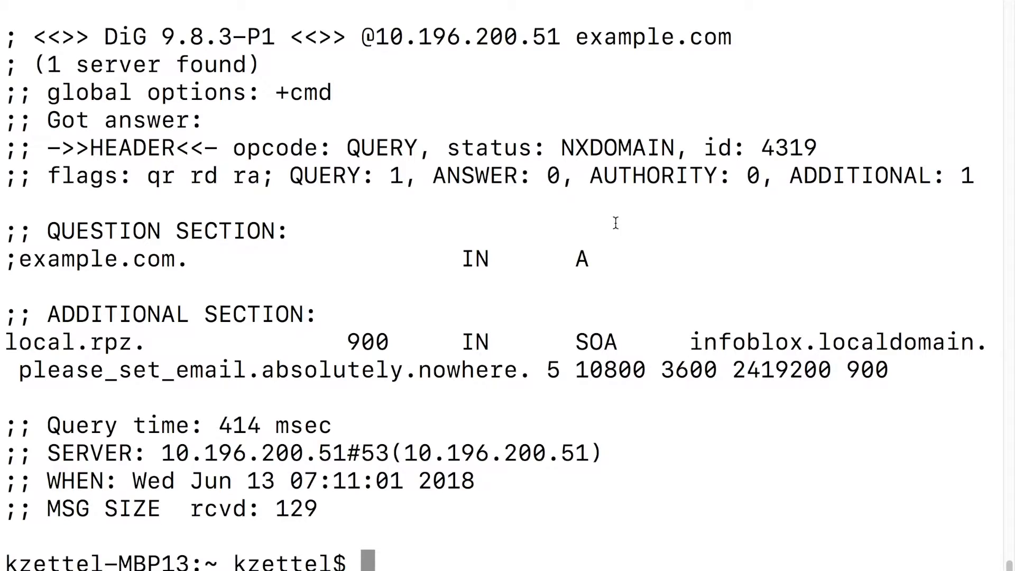
Highlight NXDOMAIN, local.rpz and infoblox.localdomain in the example.com dig reply.
double_click(628, 154)
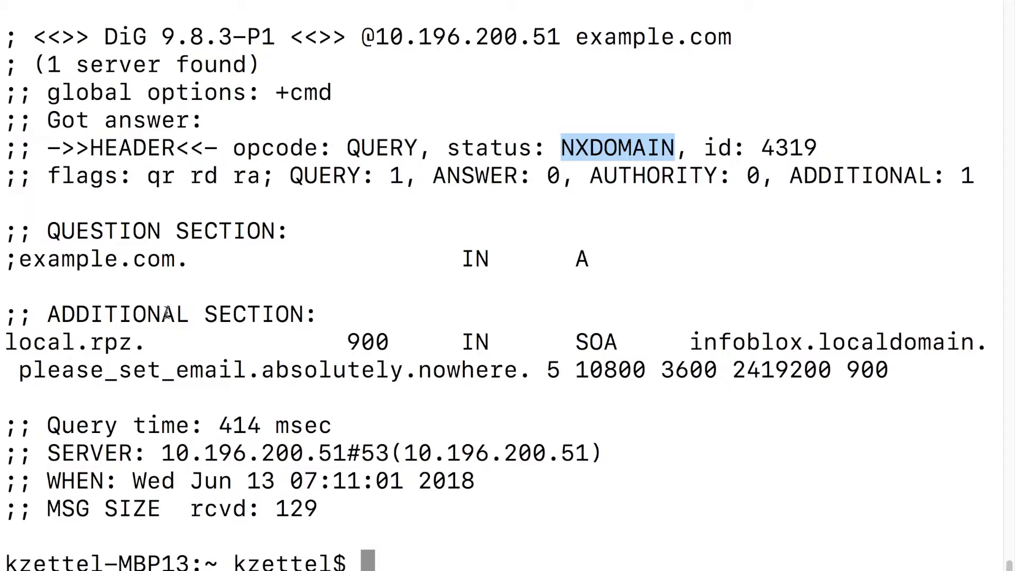
double_click(112, 349)
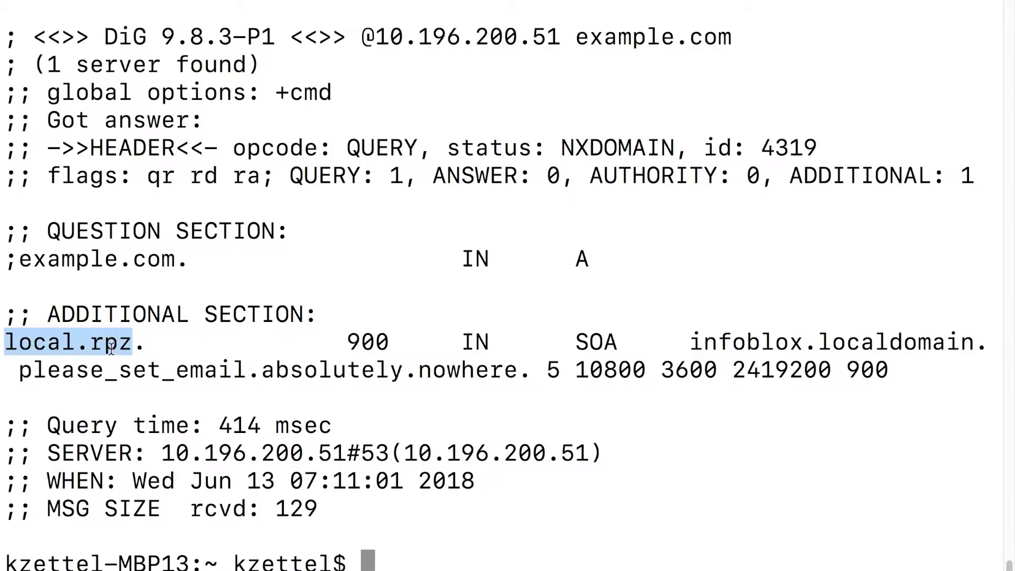
double_click(827, 346)
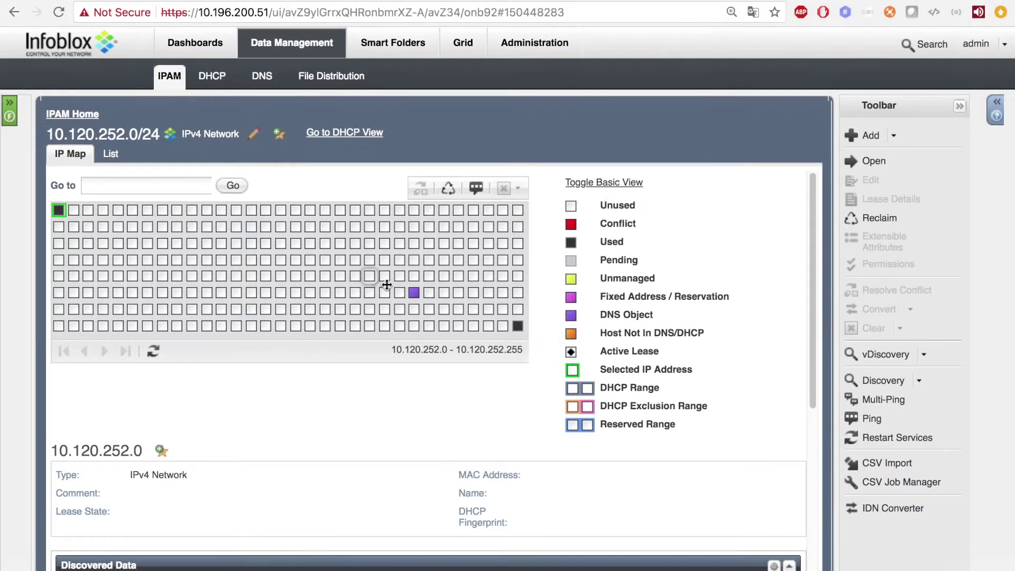
Check the sync timestamps in 10.120.252.184's Related Objects, then return to Palo Alto.
click(414, 289)
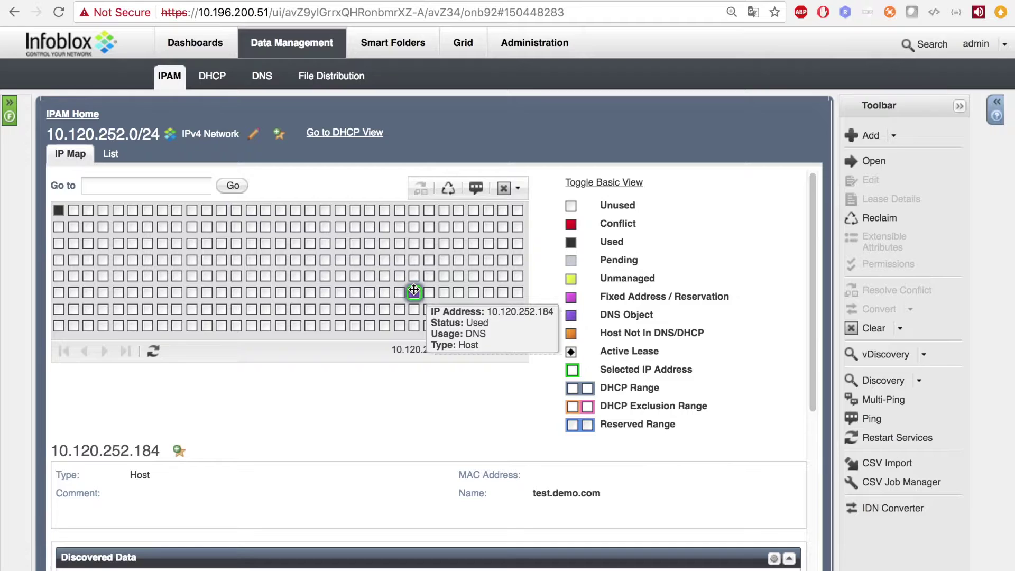
scroll(411, 291, down, 5)
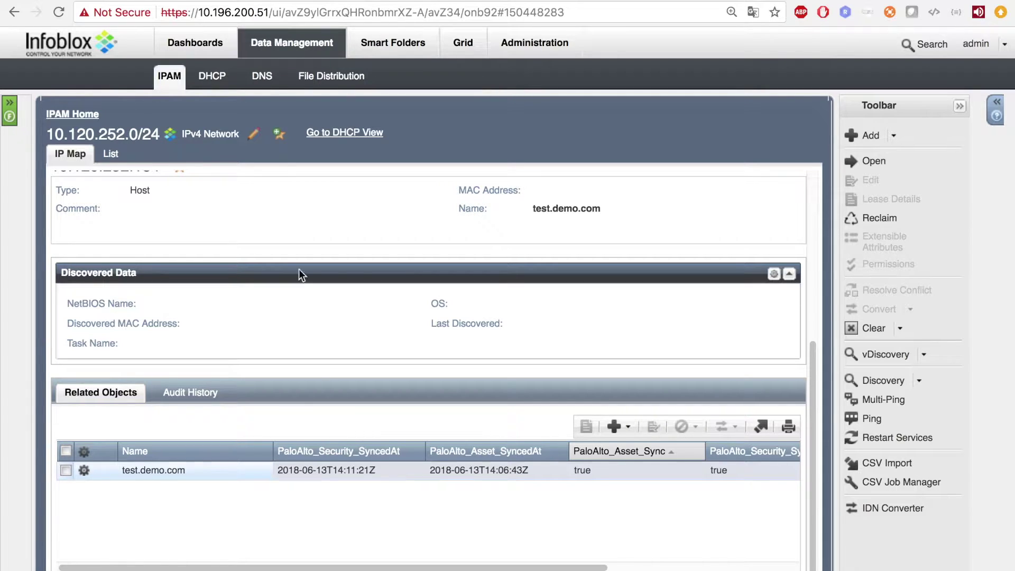
click(285, 3)
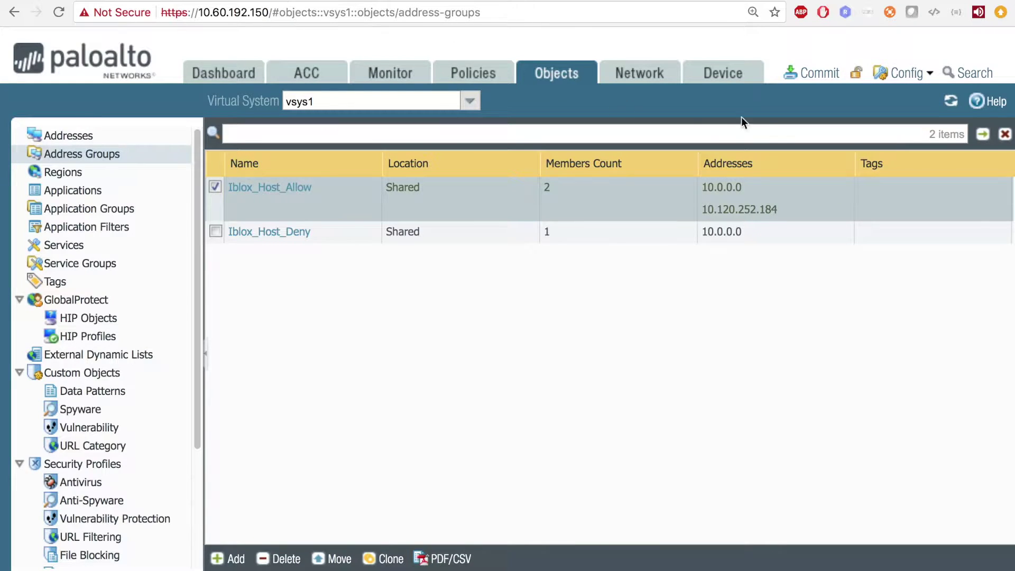
Refresh Address Groups so Iblox_Host_Allow shows 10.120.252.184.
click(951, 100)
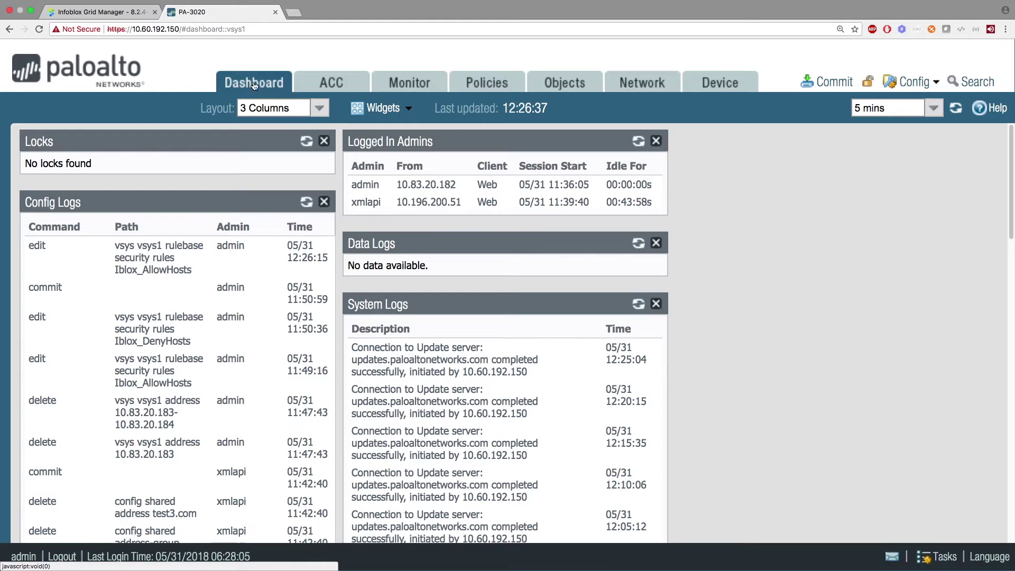
Review Multi Virtual System Capability in Device Setup general settings, cancelling without changes.
click(730, 82)
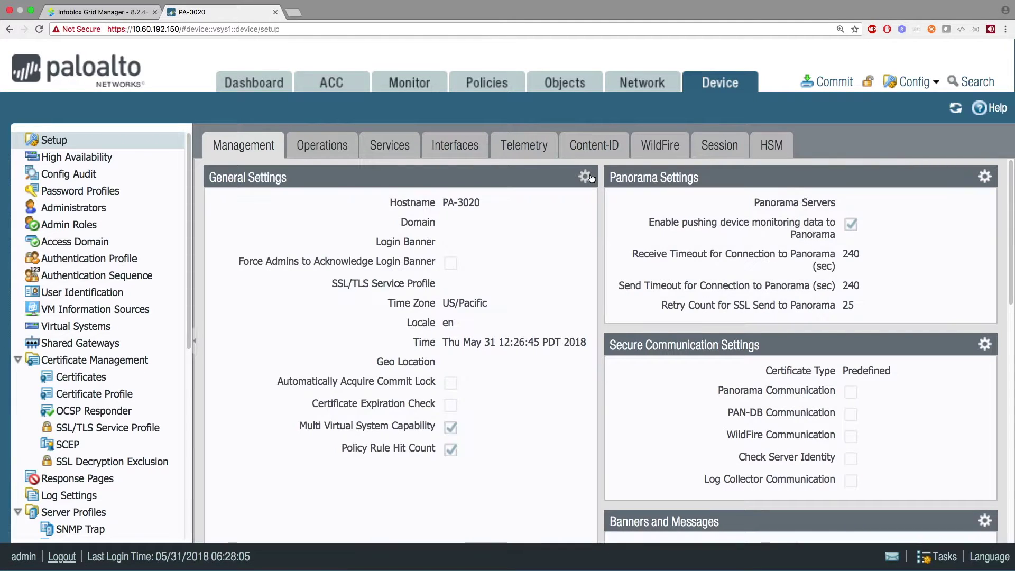
click(588, 176)
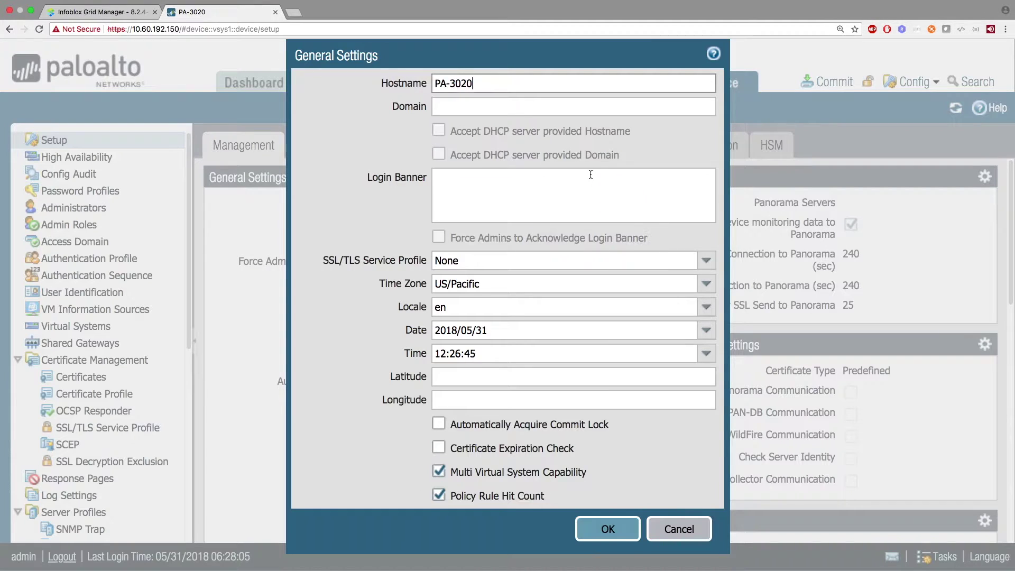
click(436, 472)
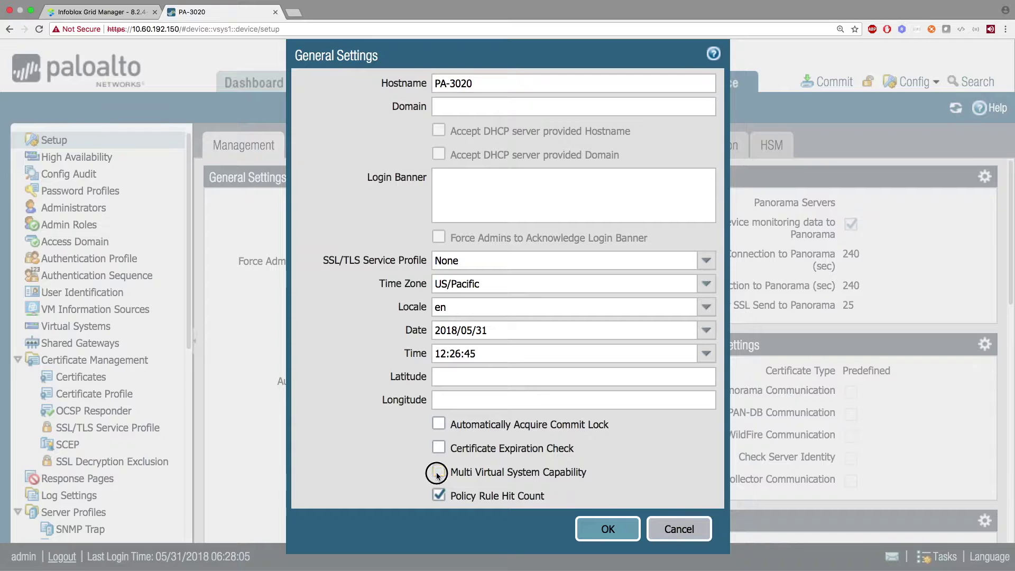
click(679, 531)
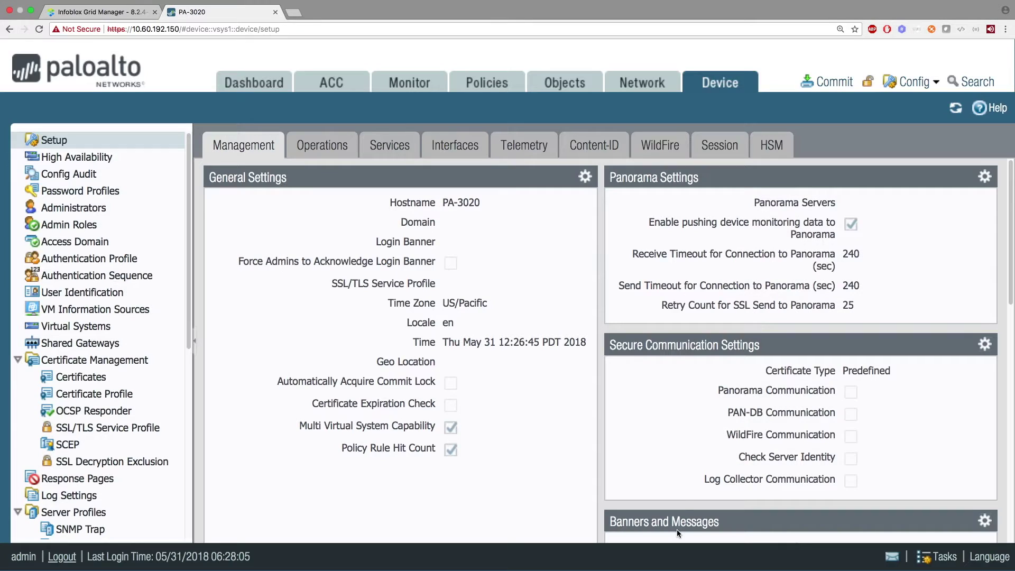
click(564, 90)
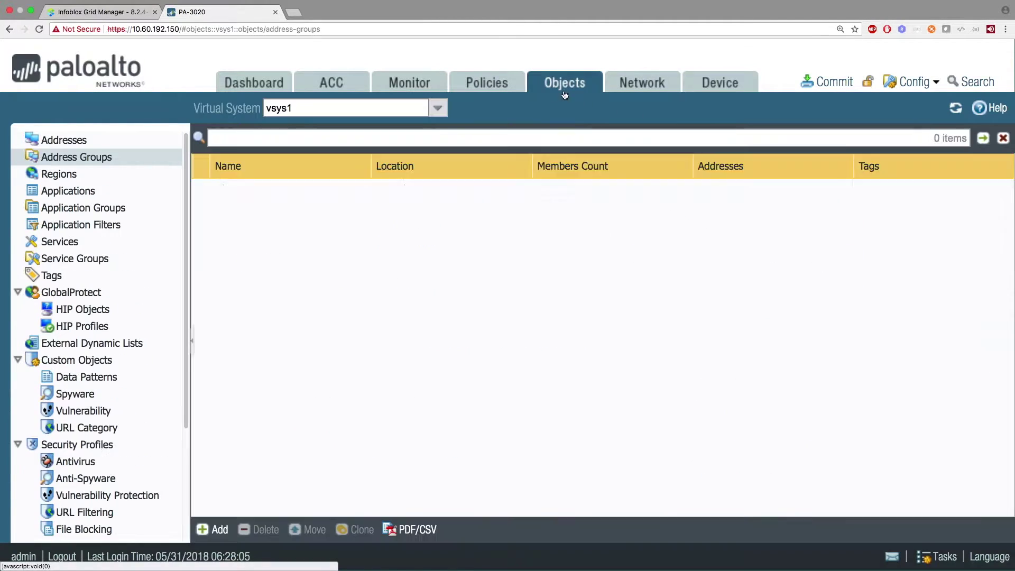
Inspect the 10.0.0.0 address object without making changes.
click(96, 141)
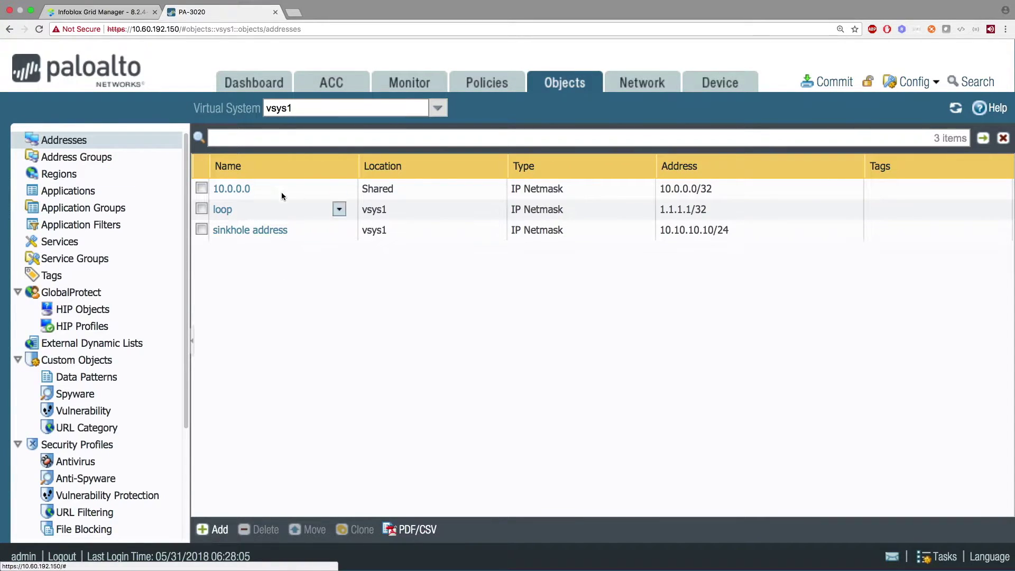
click(235, 191)
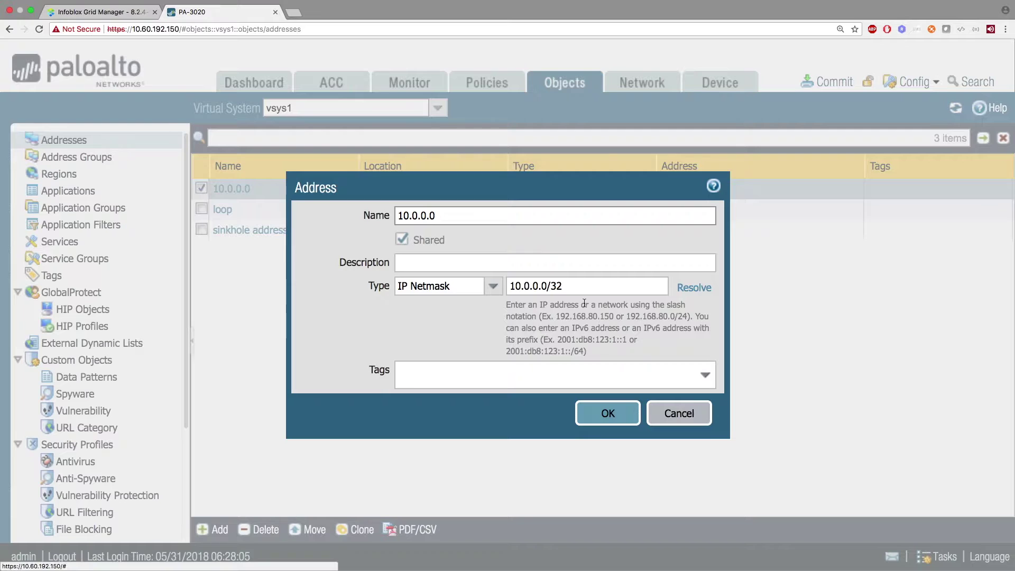
click(668, 417)
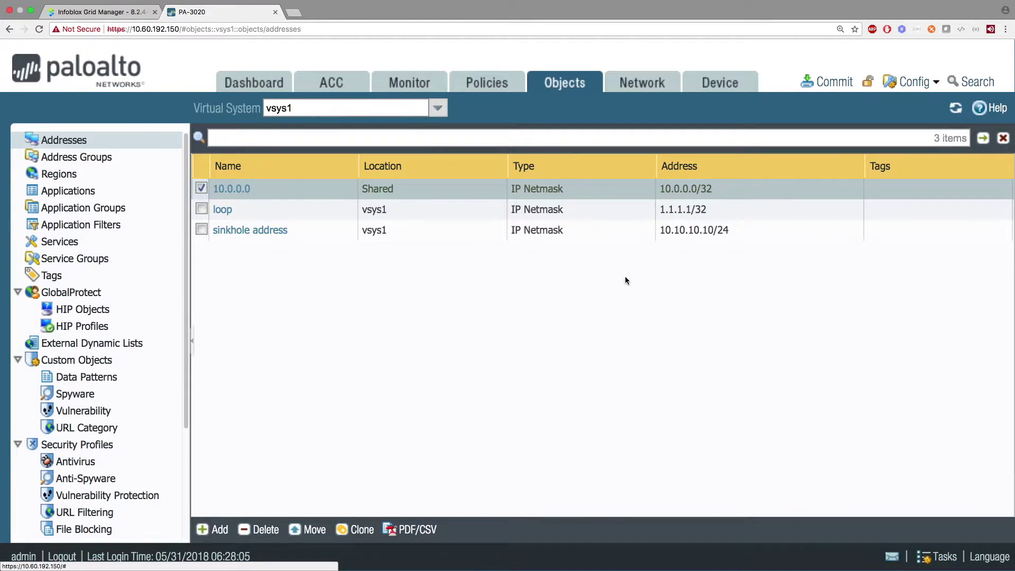
Inspect the Iblox_Host_Allow and Iblox_Host_Deny group members without making changes.
click(91, 160)
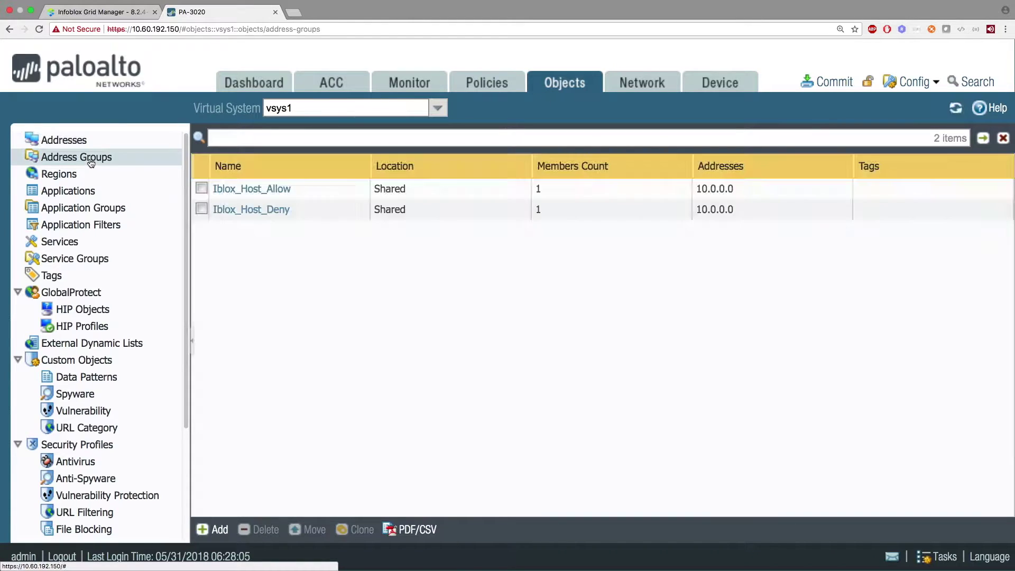
click(236, 189)
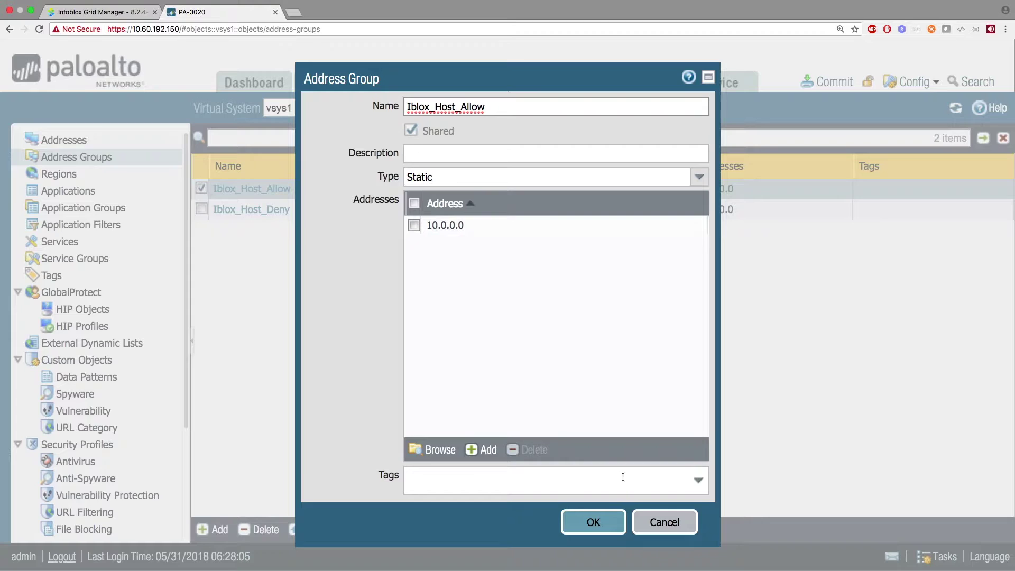
click(663, 522)
click(235, 210)
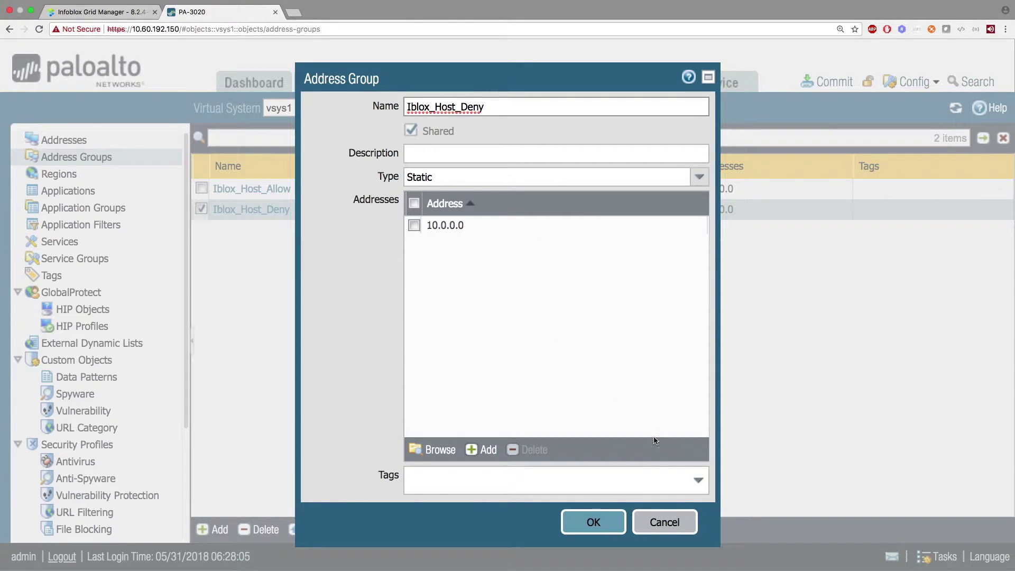
click(654, 527)
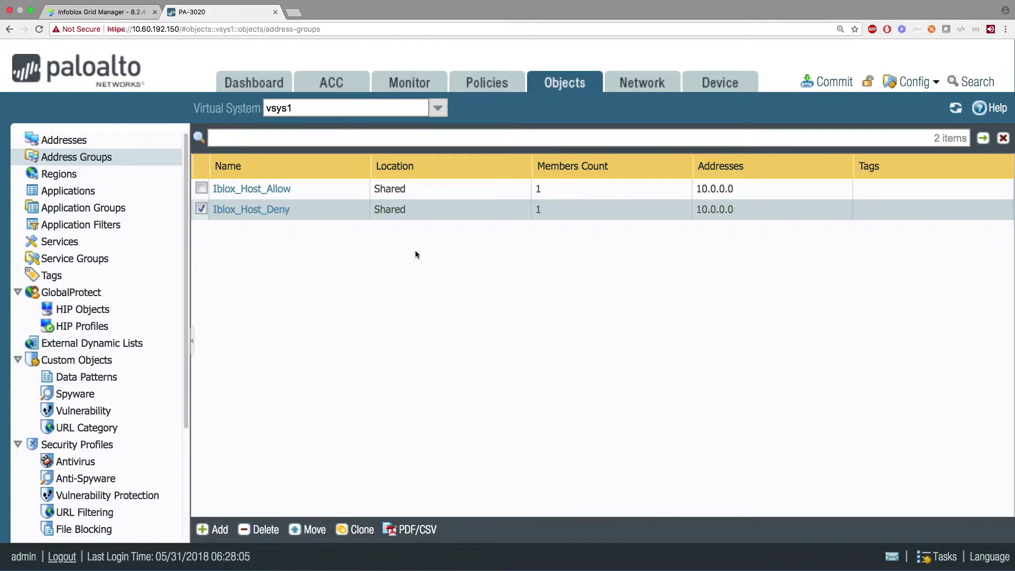
click(481, 89)
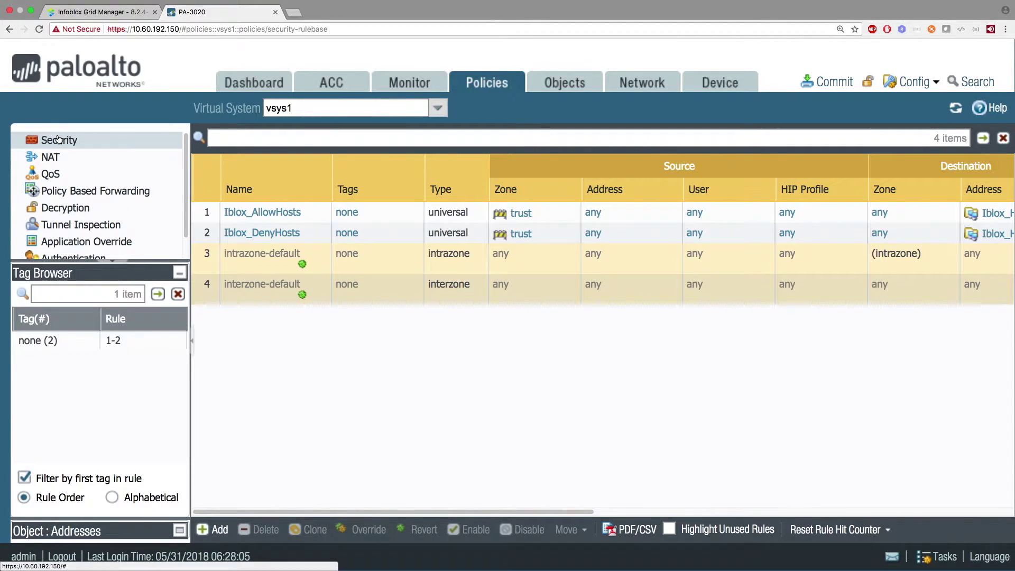
Review the Iblox_AllowHosts rule's source, destination and action settings without changes.
click(264, 212)
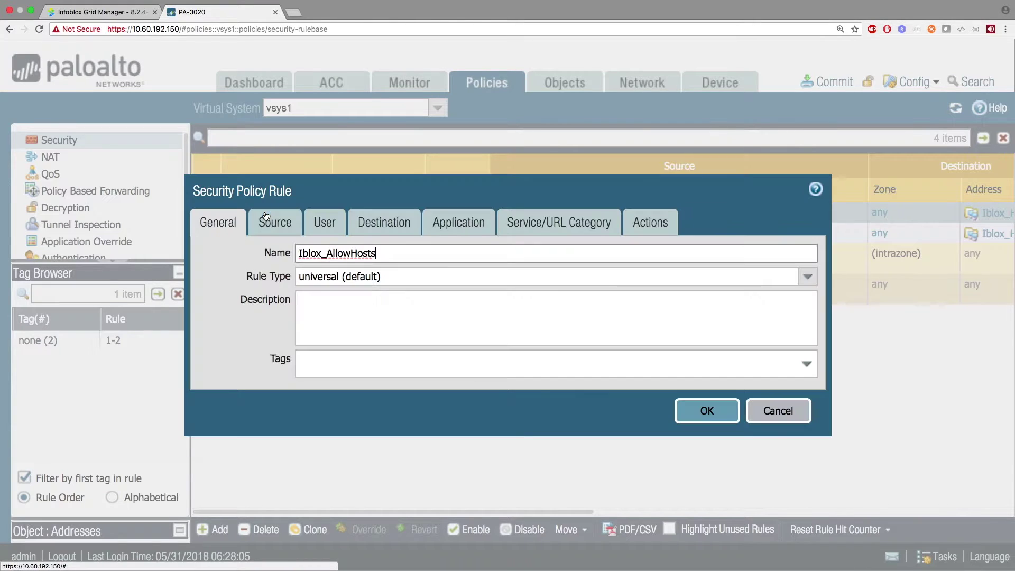
click(269, 223)
click(387, 222)
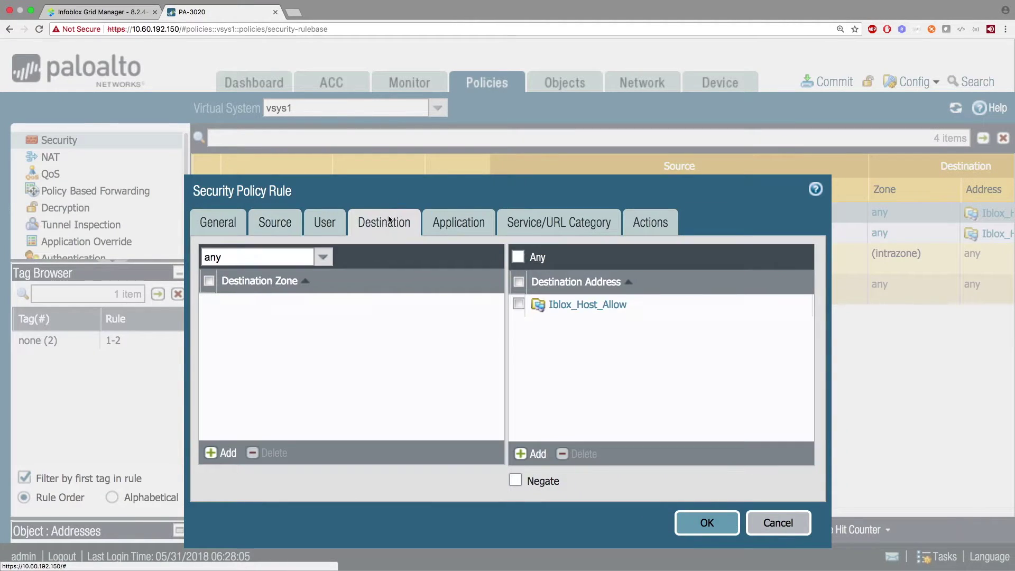
click(636, 225)
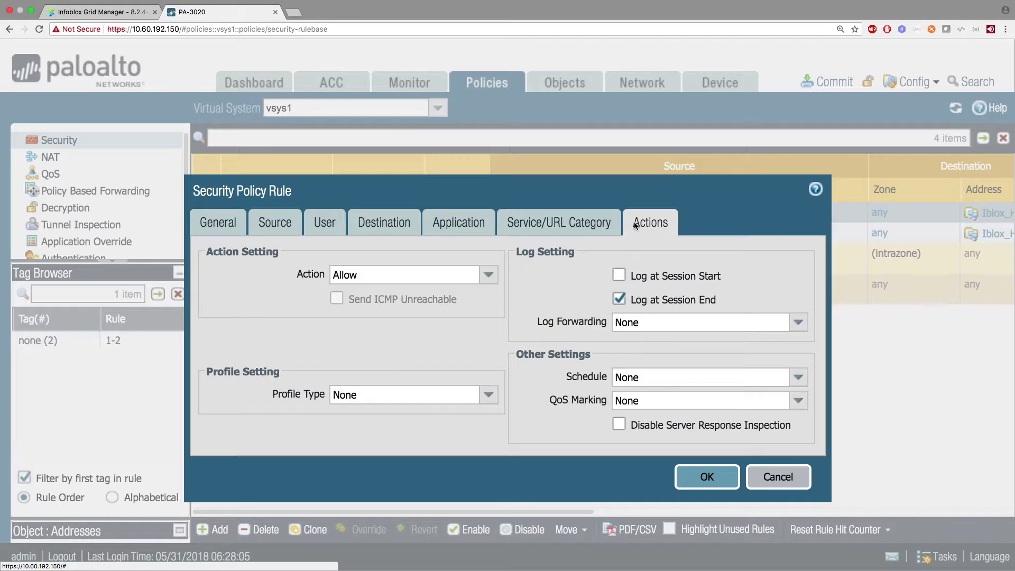
click(770, 469)
Review the Iblox_DenyHosts rule's source, destination and actions, then open Infoblox Extensible Attributes.
click(252, 238)
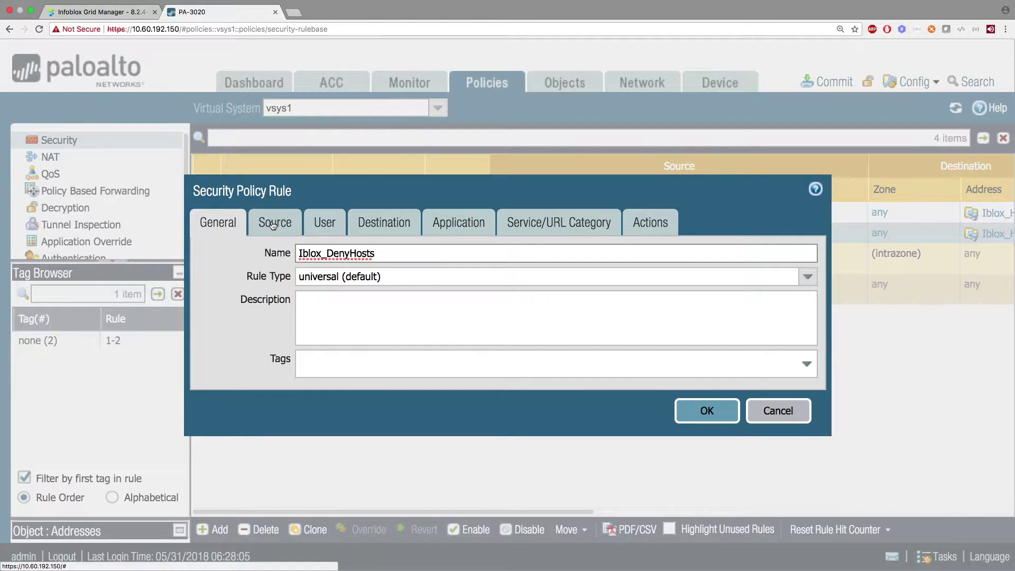
click(273, 224)
click(386, 224)
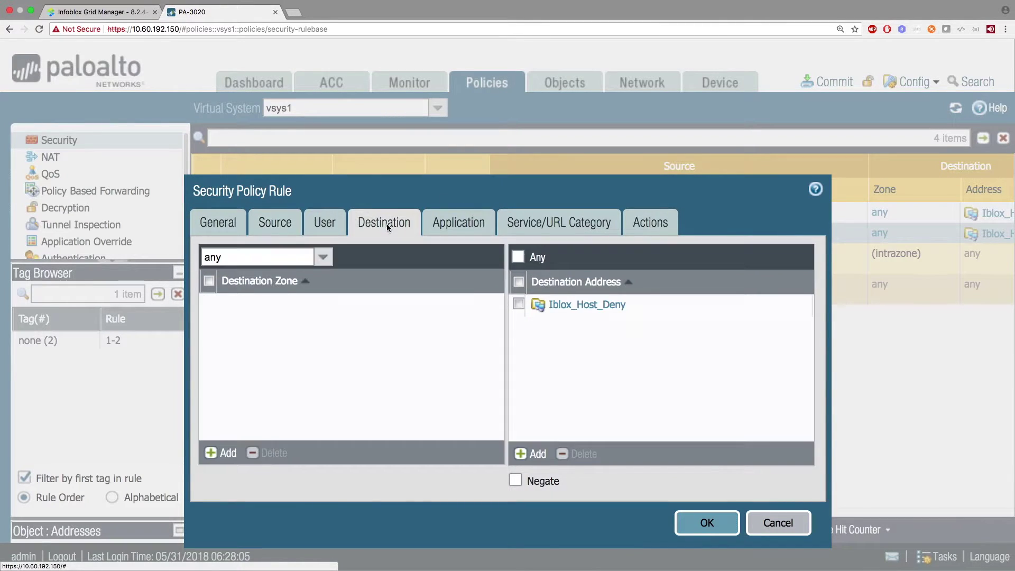
click(634, 219)
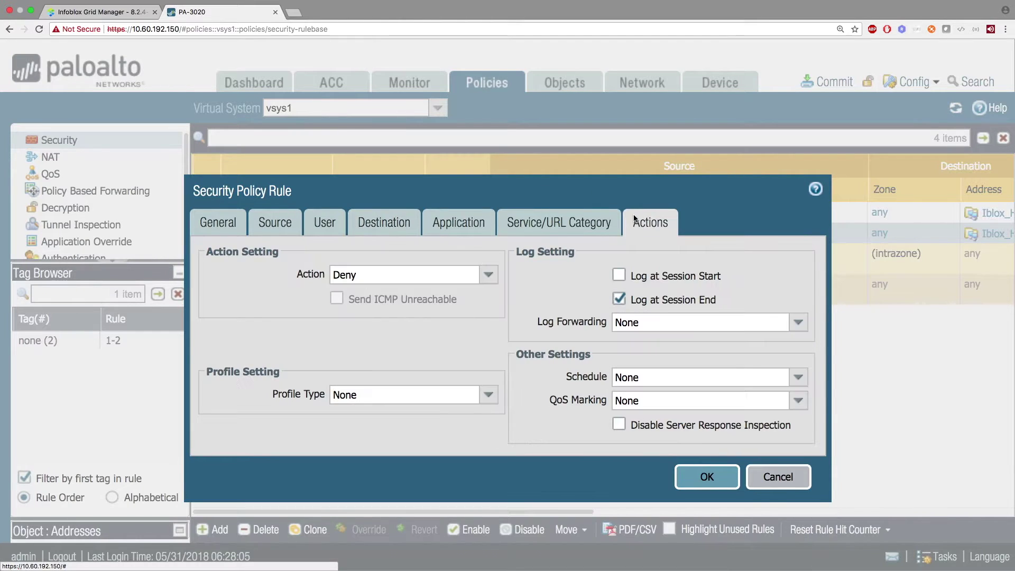
click(776, 473)
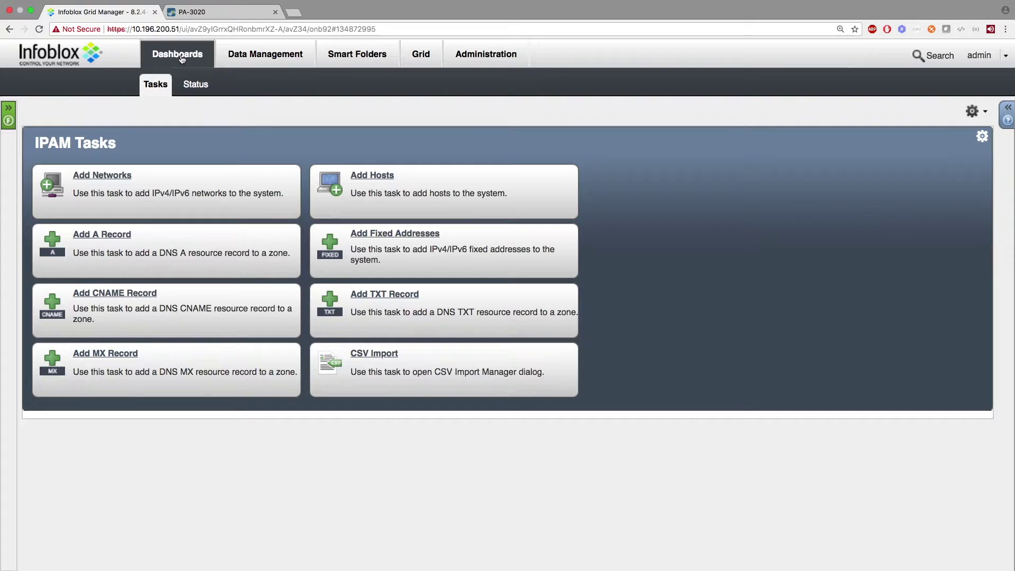
click(473, 55)
click(440, 87)
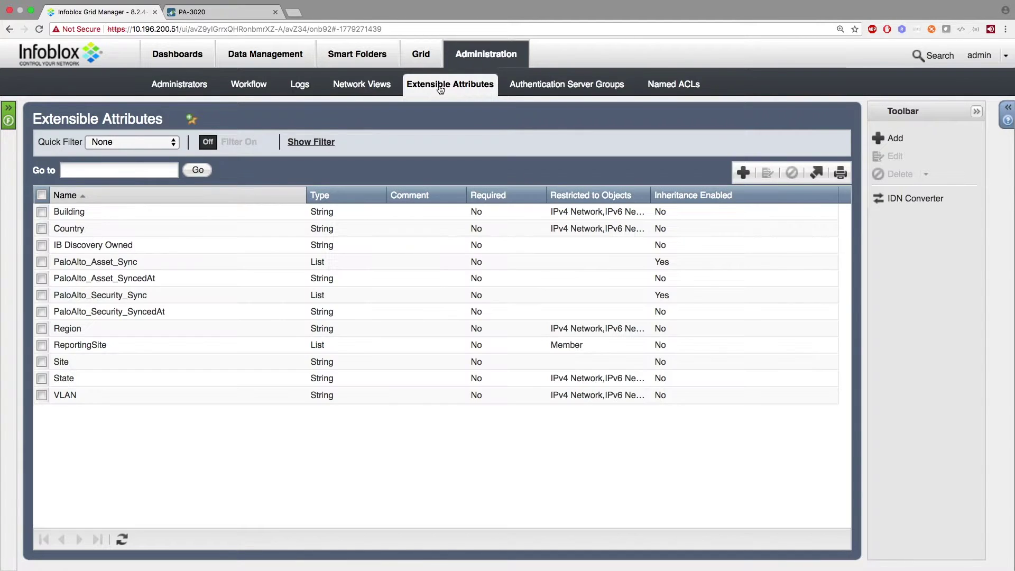
Review PaloAlto_Asset_Sync's additional properties and true/false values, closing without saving.
click(42, 262)
click(42, 279)
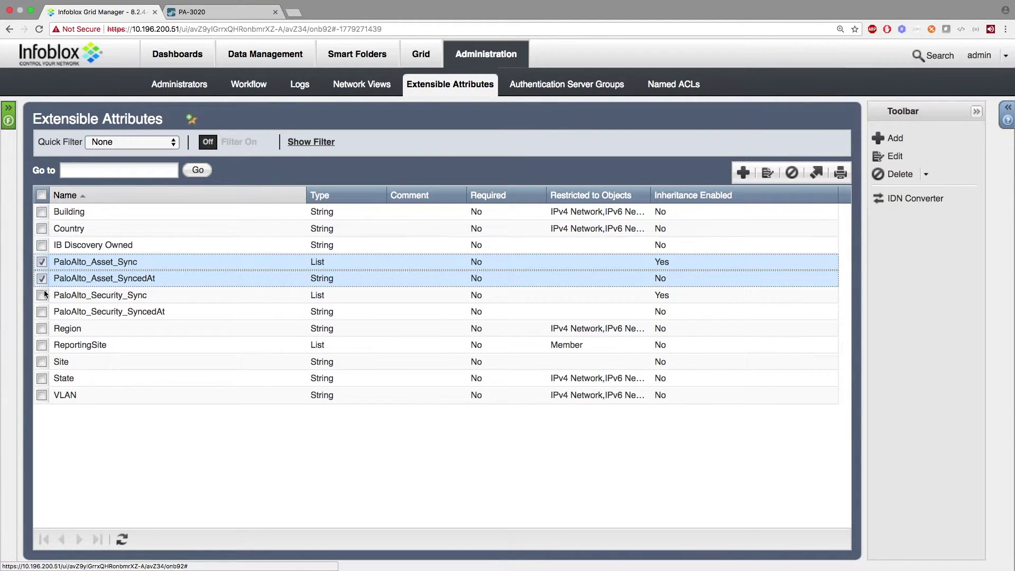
click(42, 295)
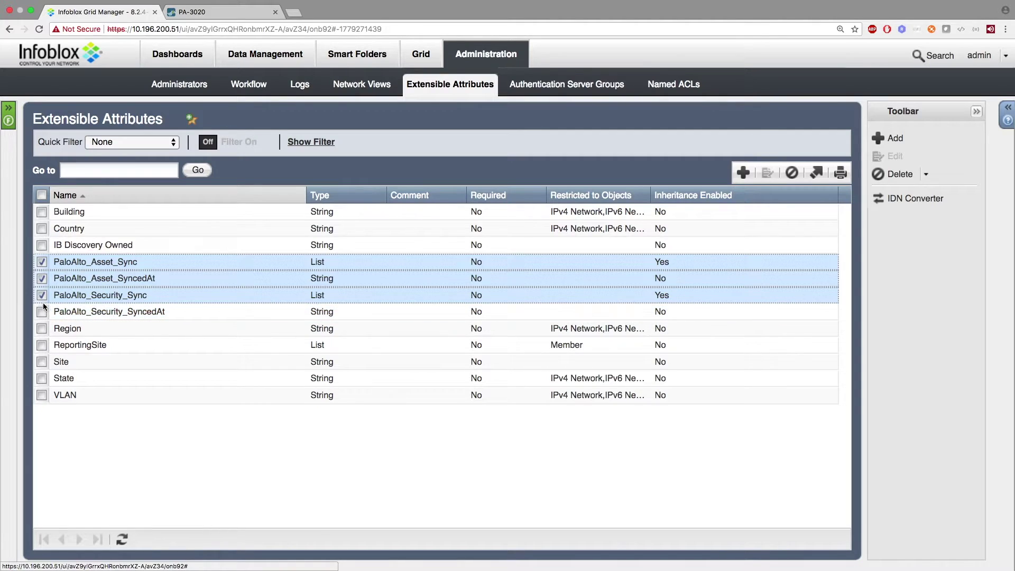
click(42, 295)
click(42, 279)
click(767, 172)
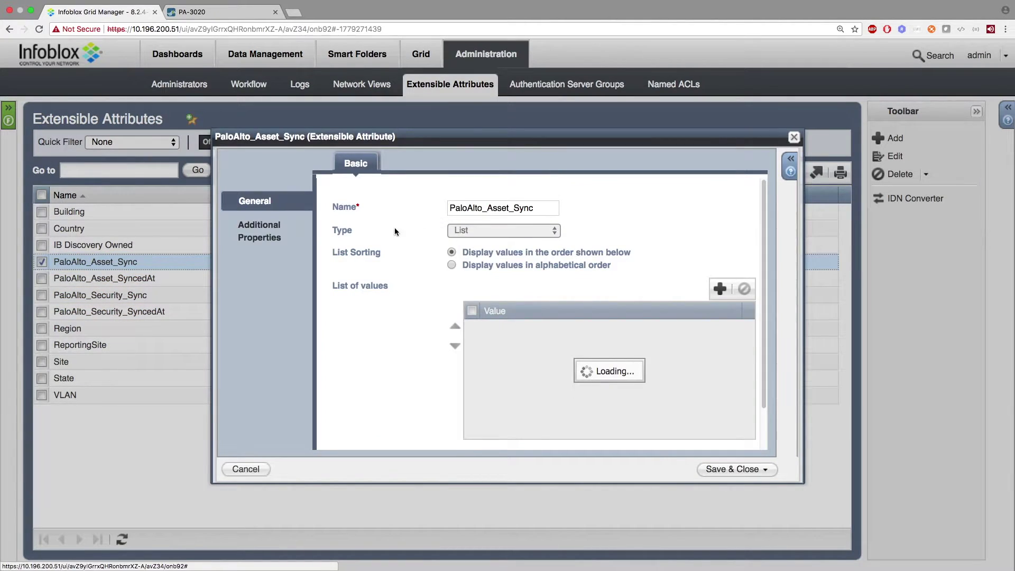
click(249, 232)
scroll(468, 233, down, 5)
click(794, 138)
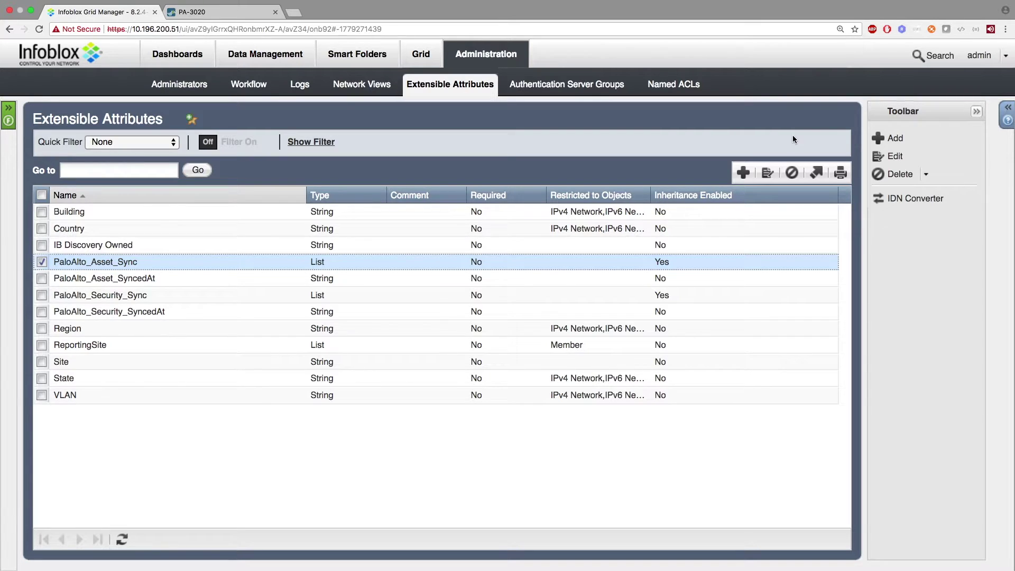
Open the Grid Ecosystem Templates list showing the Palo Alto templates.
click(420, 54)
click(428, 86)
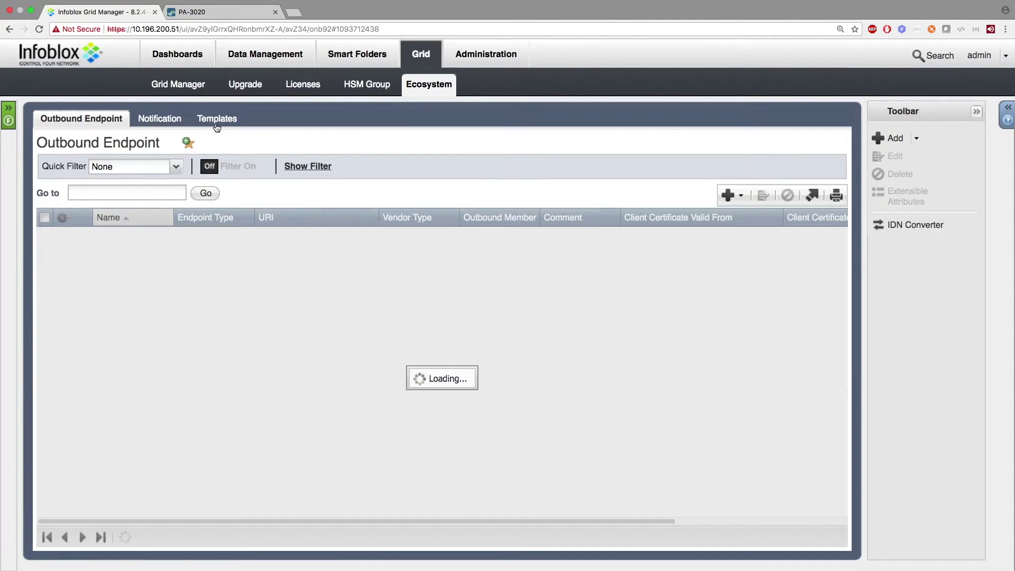
click(216, 124)
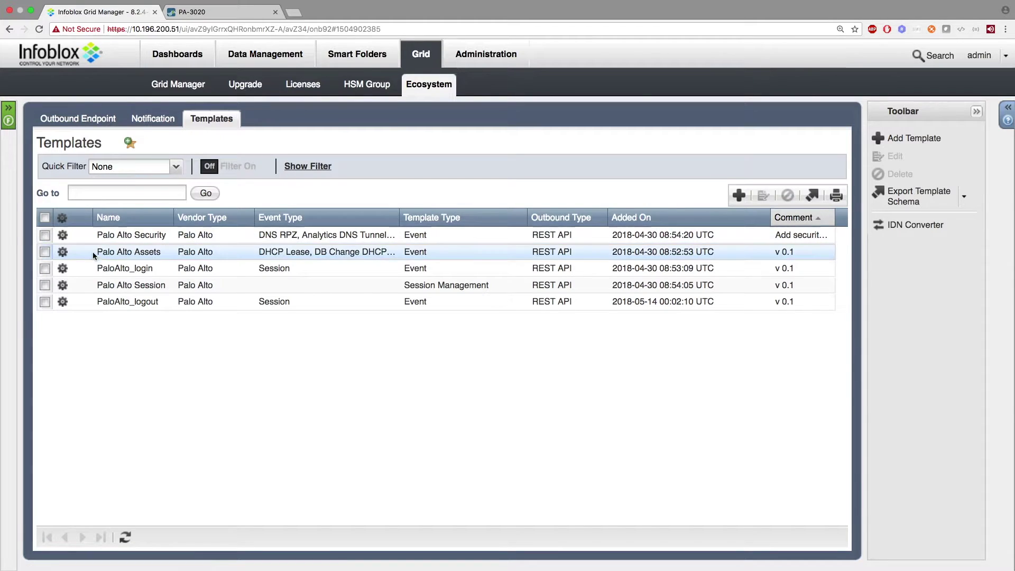
Review the Palo Alto Assets template's JSON contents in its editor.
click(64, 253)
click(104, 235)
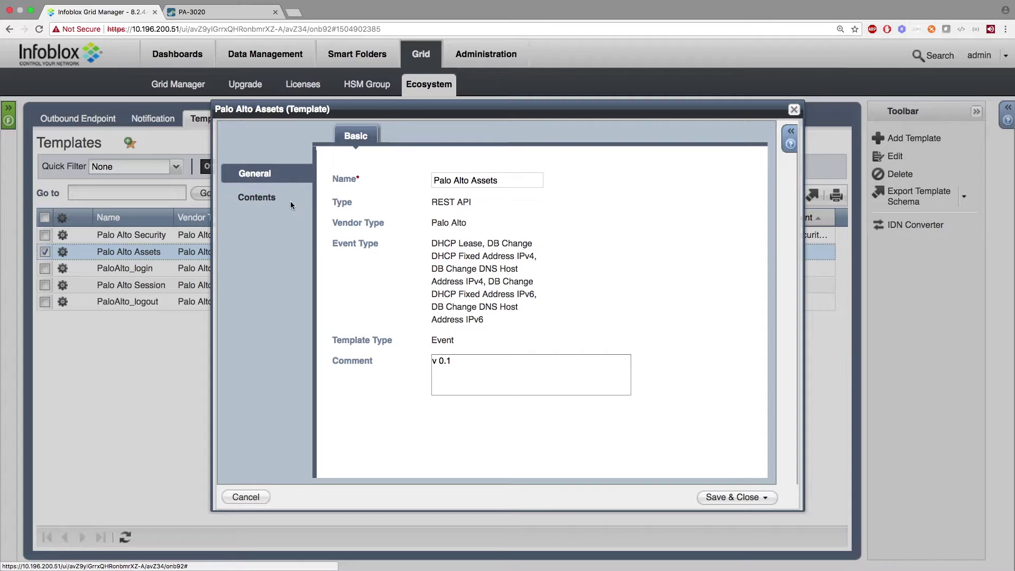
click(273, 203)
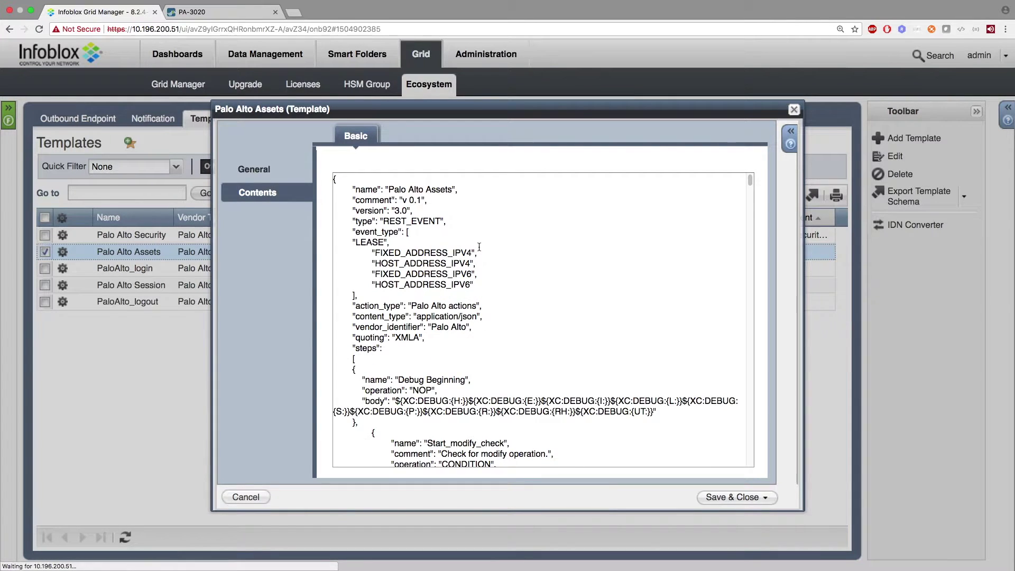
scroll(478, 247, down, 10)
scroll(478, 248, down, 5)
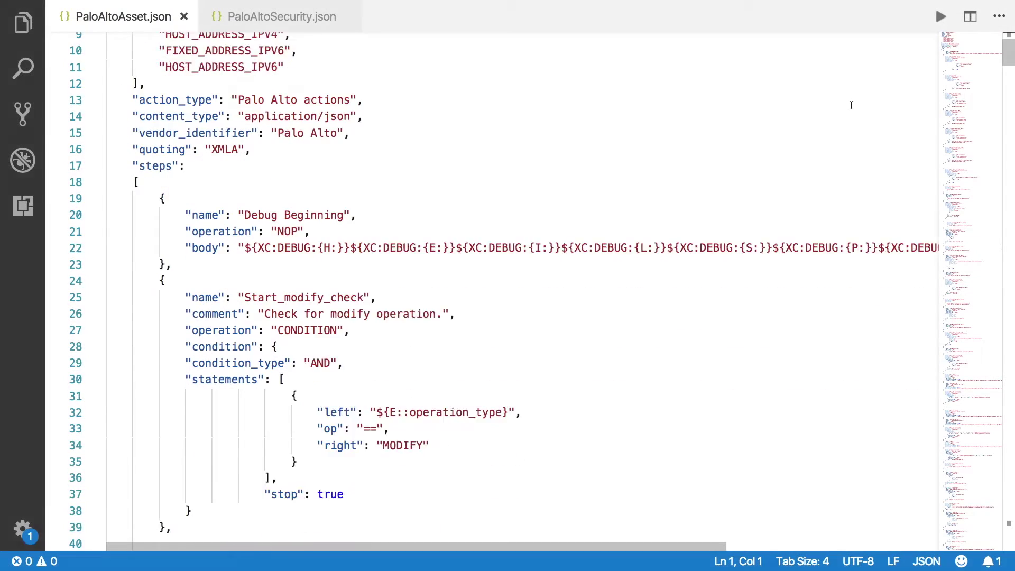
scroll(851, 105, down, 10)
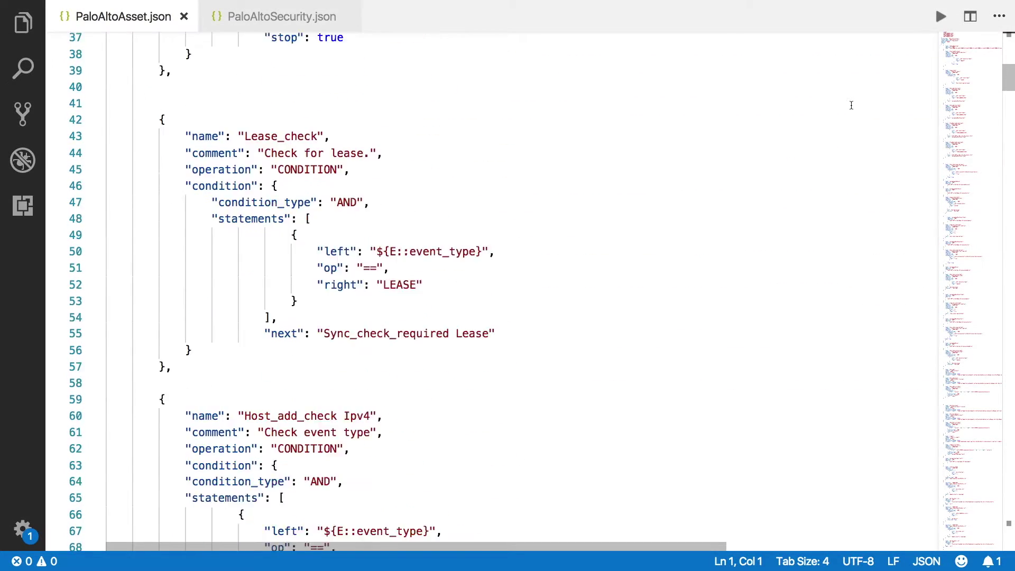
scroll(851, 105, down, 20)
scroll(850, 105, down, 7)
Switch to PaloAltoSecurity.json in the code editor and scroll through it.
key(ctrl+Tab)
scroll(709, 131, down, 8)
scroll(799, 182, down, 20)
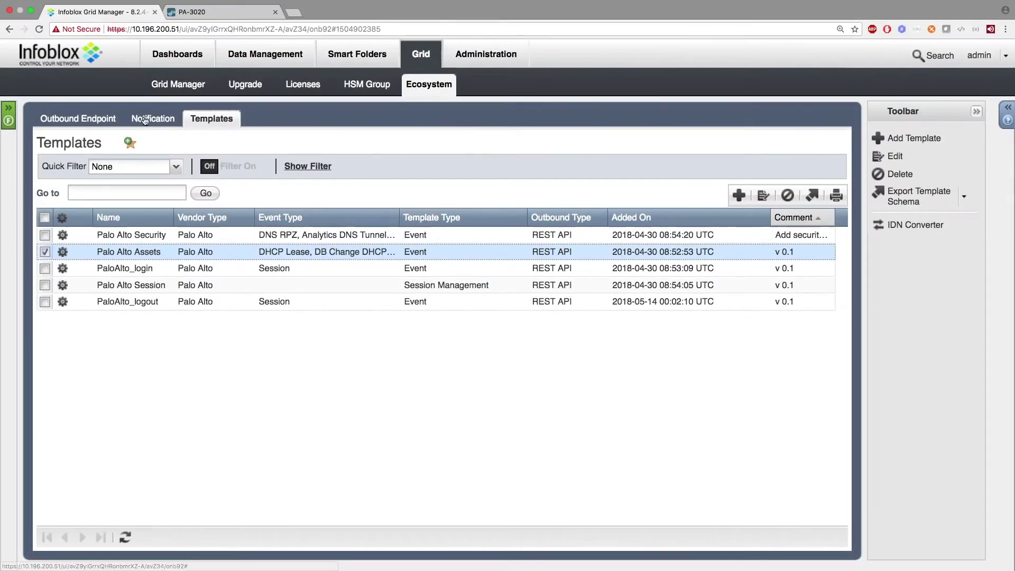
Confirm the Paloalto outbound endpoint's Session Management log level stays Debug, closing without changes.
click(88, 119)
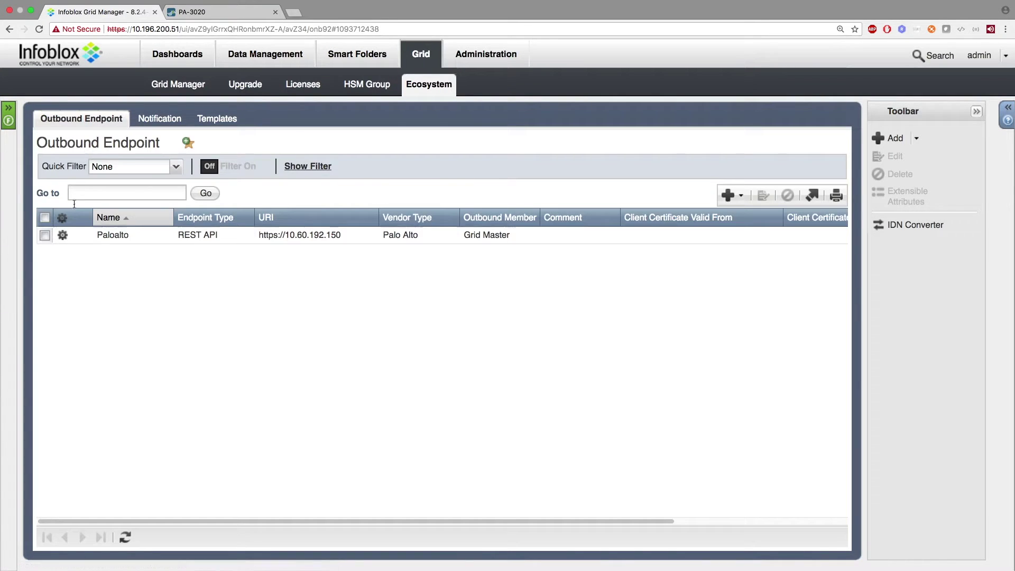
click(64, 236)
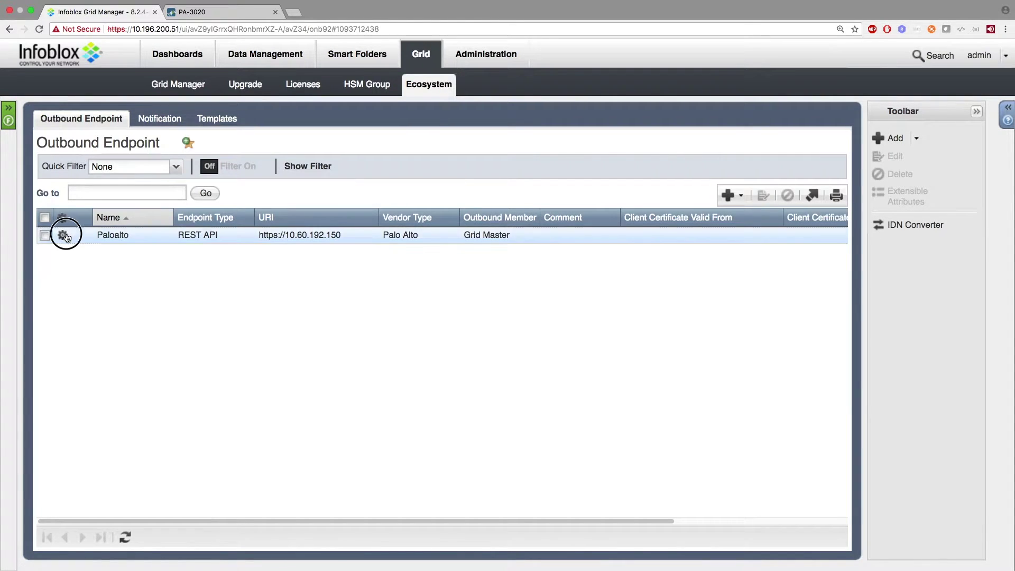
click(116, 204)
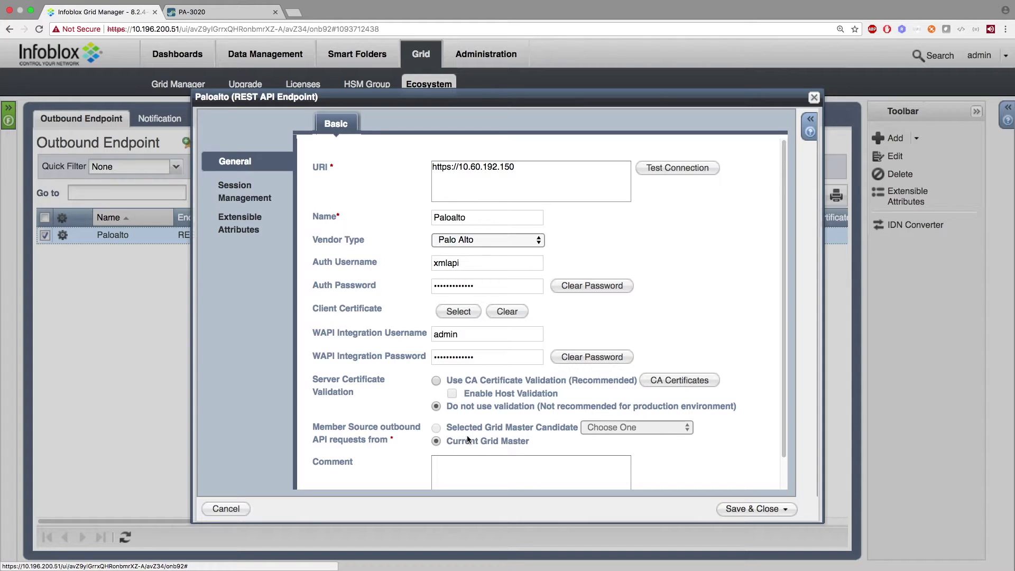
click(233, 192)
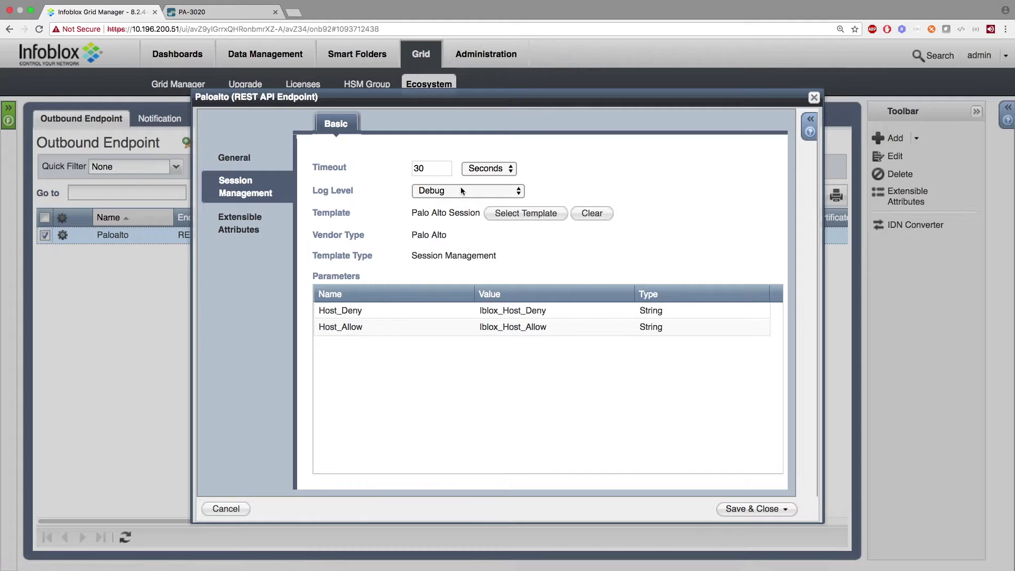
click(474, 190)
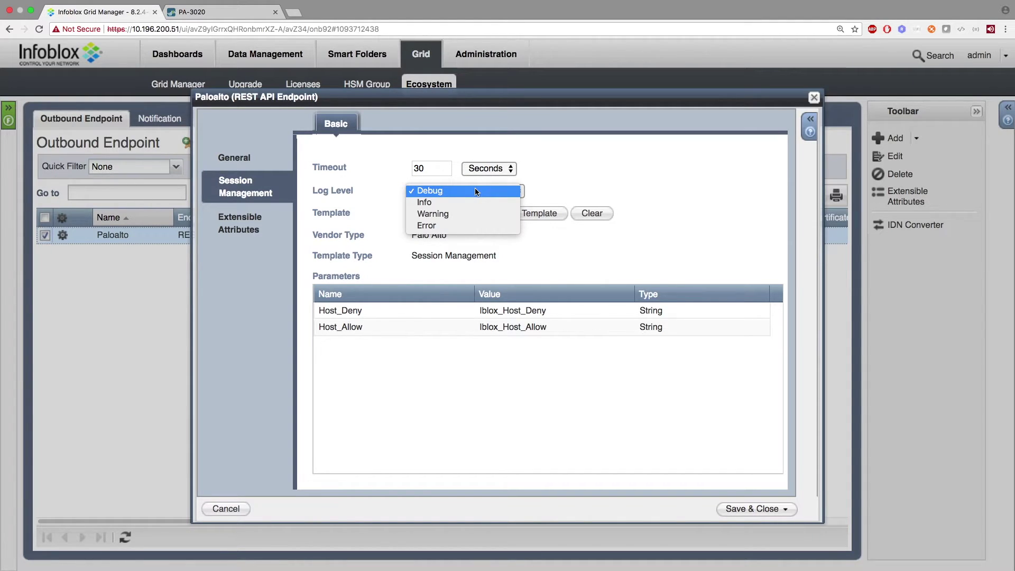
click(457, 194)
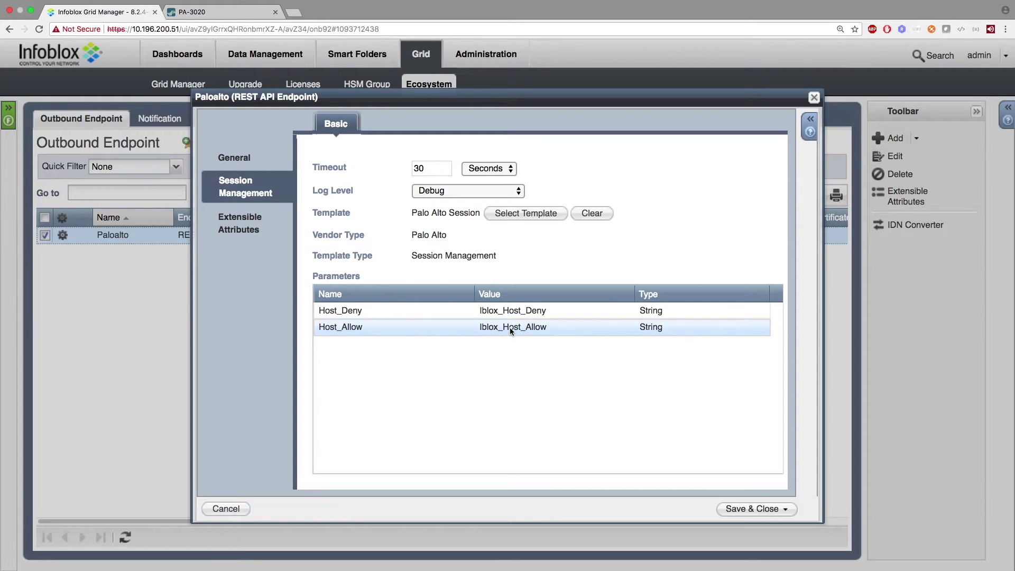
click(814, 99)
click(148, 120)
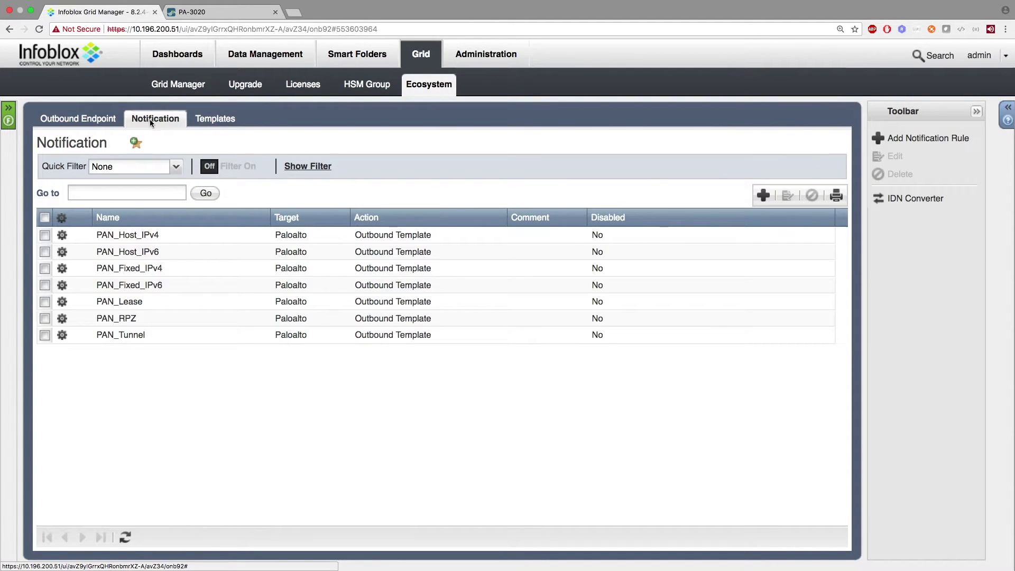
click(62, 319)
click(108, 288)
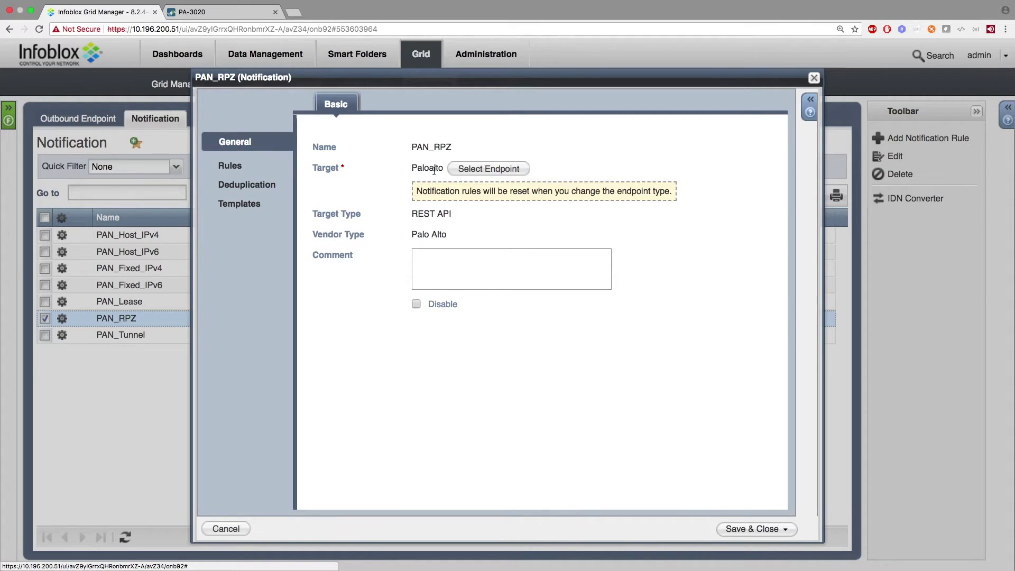
click(230, 166)
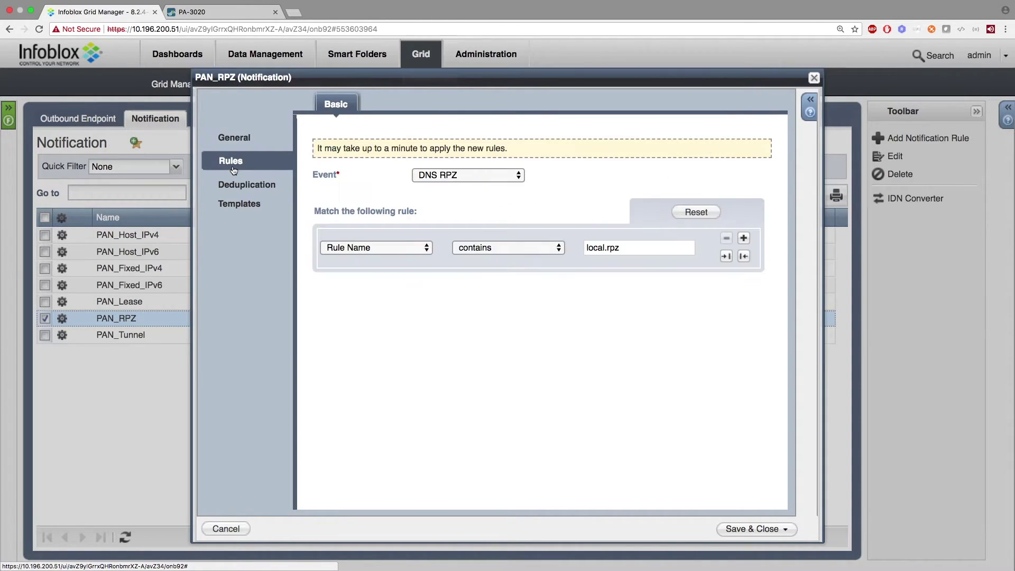
click(454, 176)
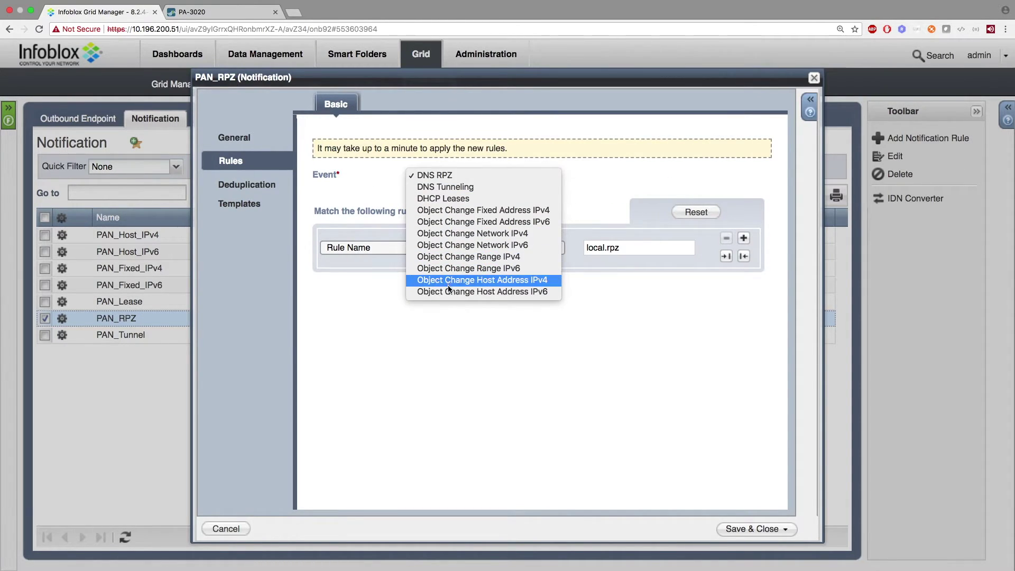
click(360, 186)
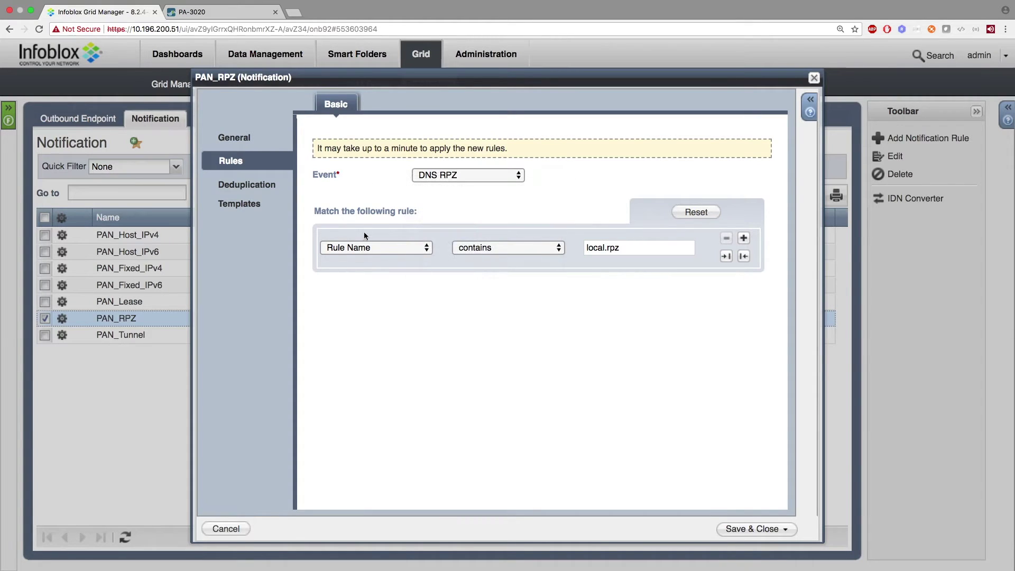
click(364, 244)
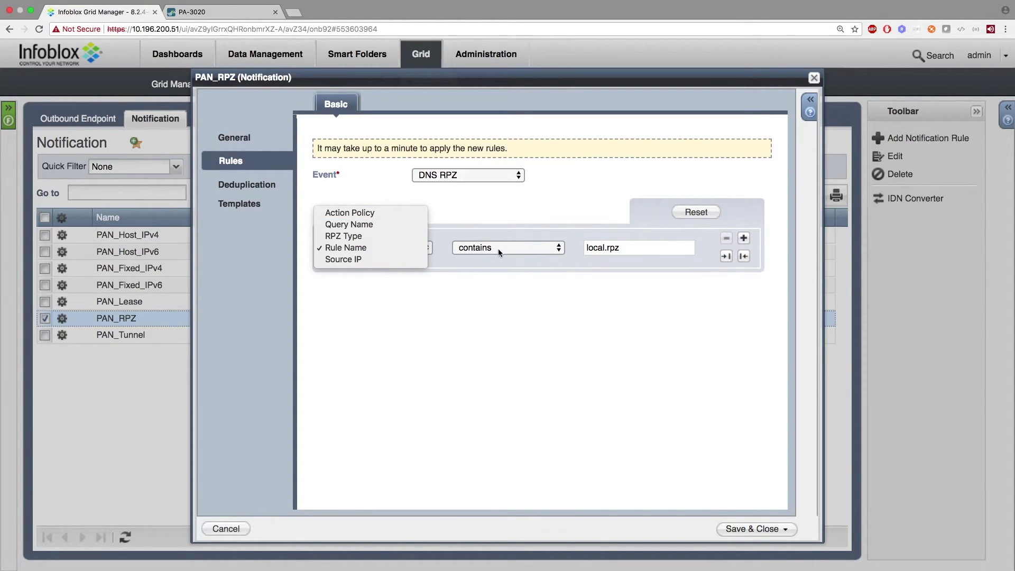
click(527, 249)
click(528, 248)
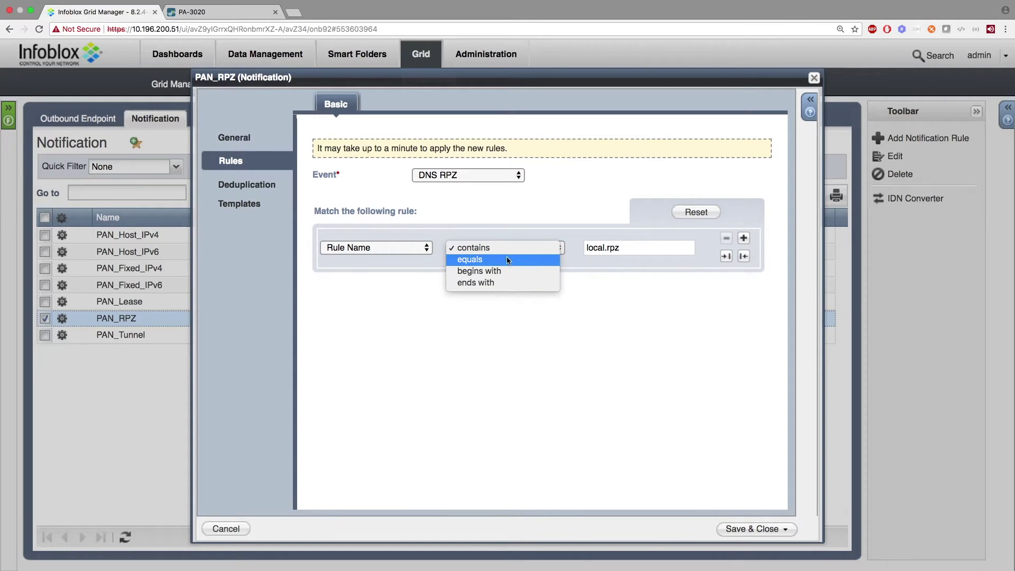
click(625, 249)
click(625, 249)
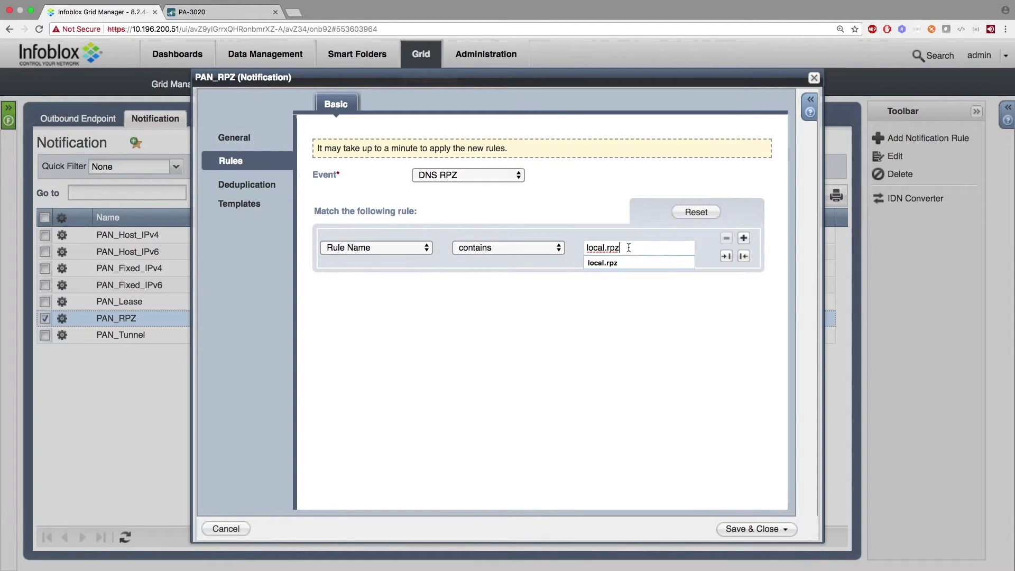
click(275, 180)
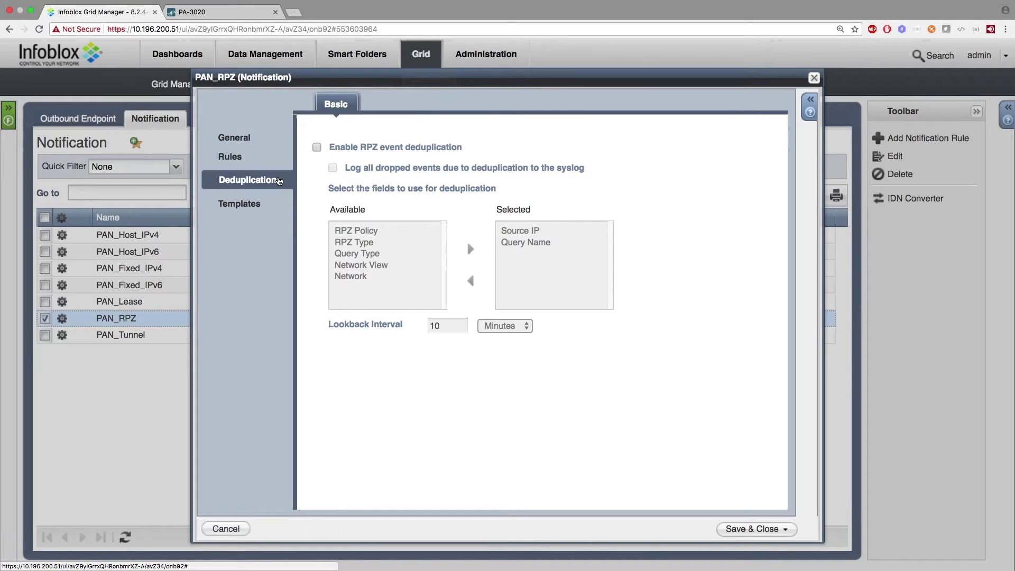
click(317, 147)
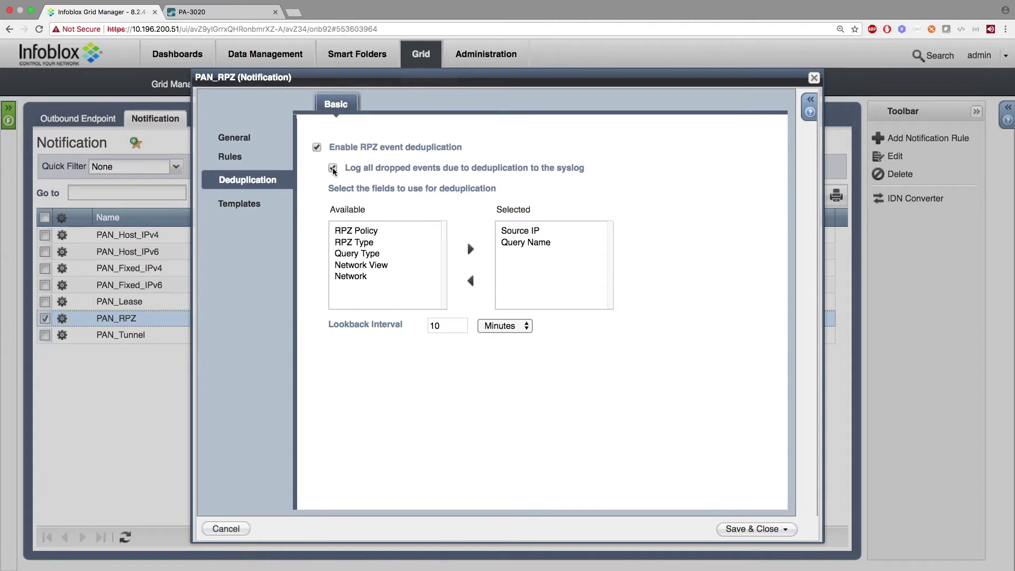
click(521, 242)
click(472, 280)
click(379, 287)
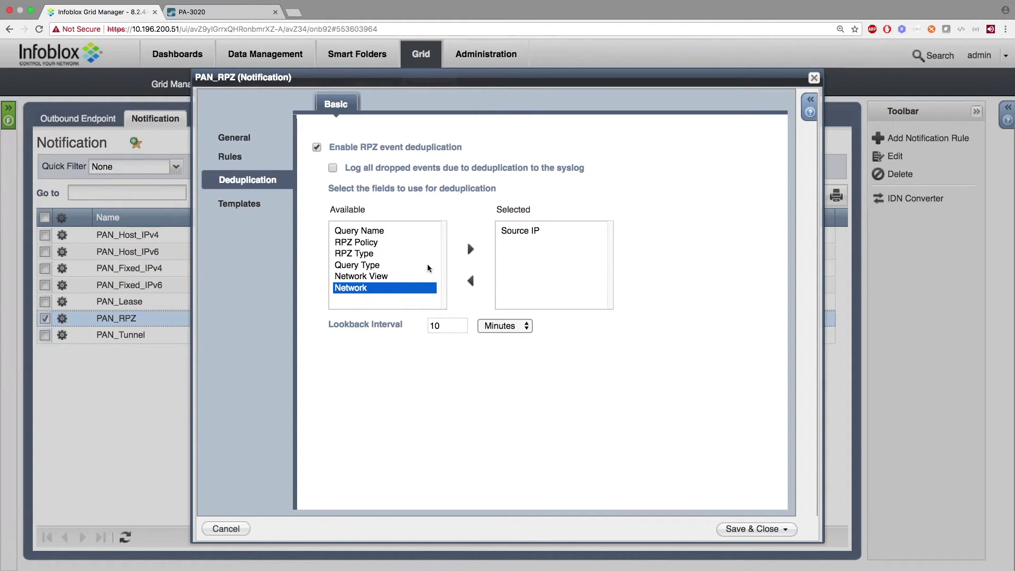
click(470, 249)
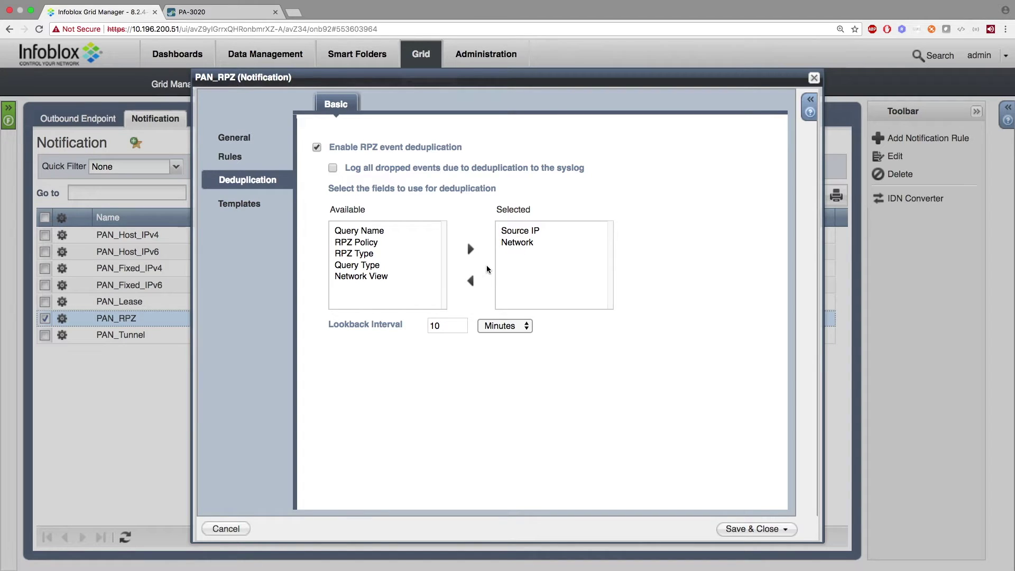
click(255, 203)
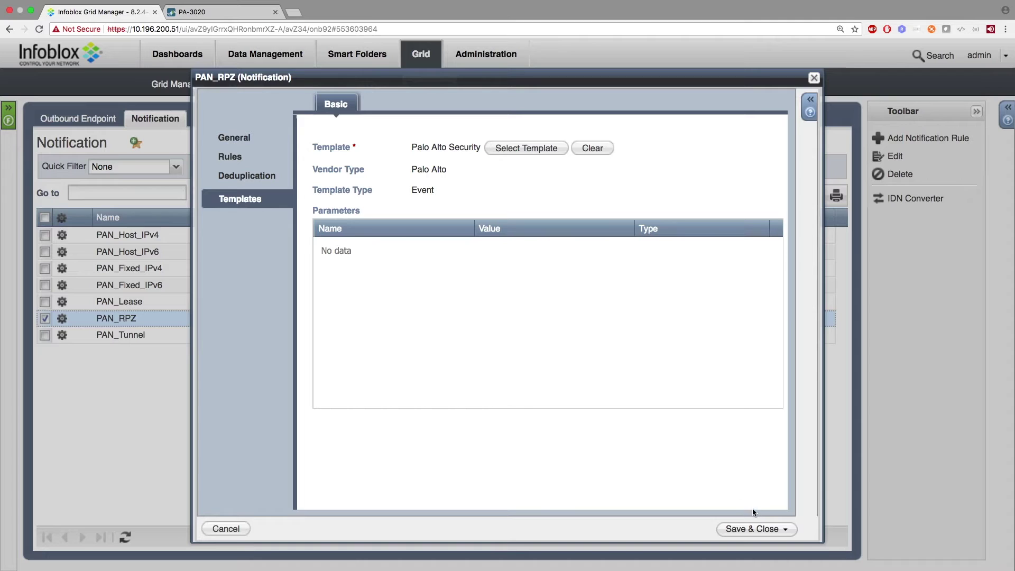
click(814, 78)
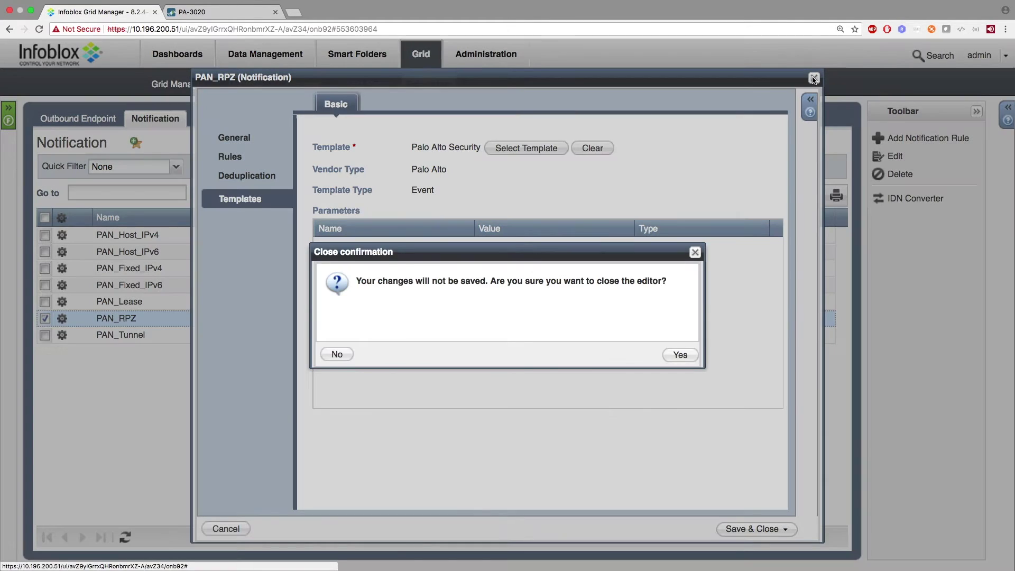
click(679, 355)
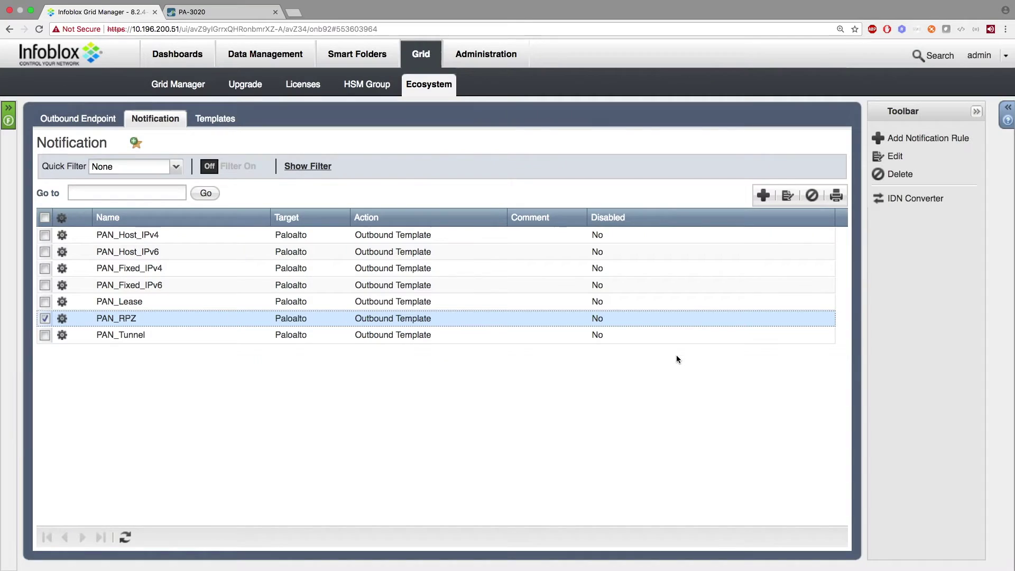
Open the IPAM address map for network 10.120.252.0/24 and reload it.
click(263, 59)
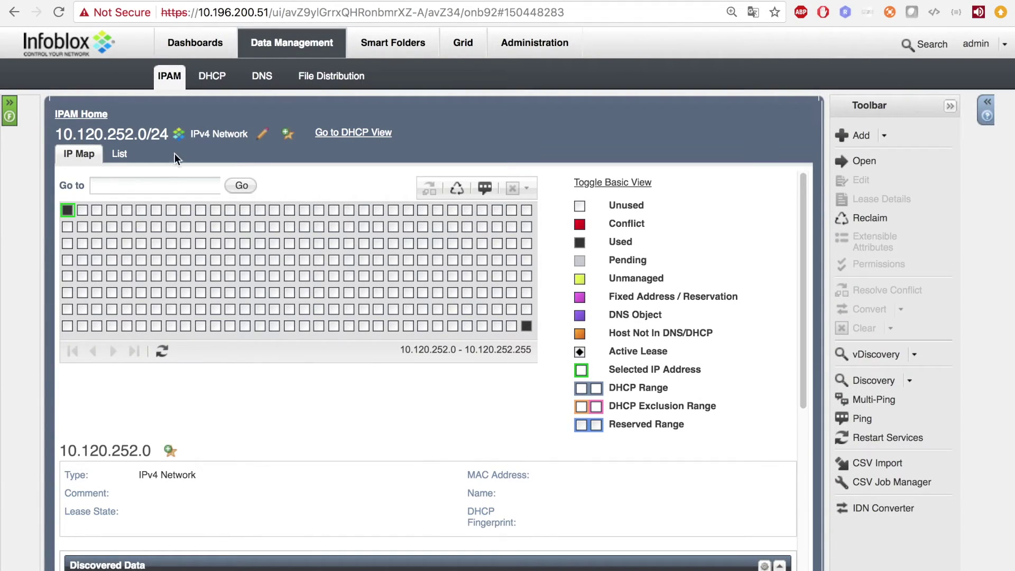
click(159, 353)
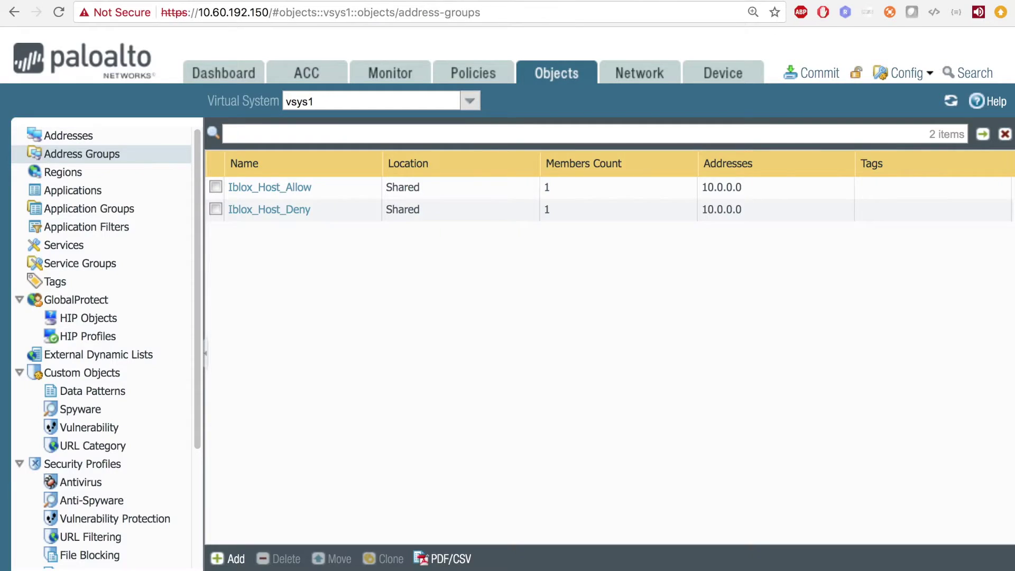
Refresh the firewall address groups showing only 10.0.0.0, then select 10.120.252.183 in the map.
click(955, 108)
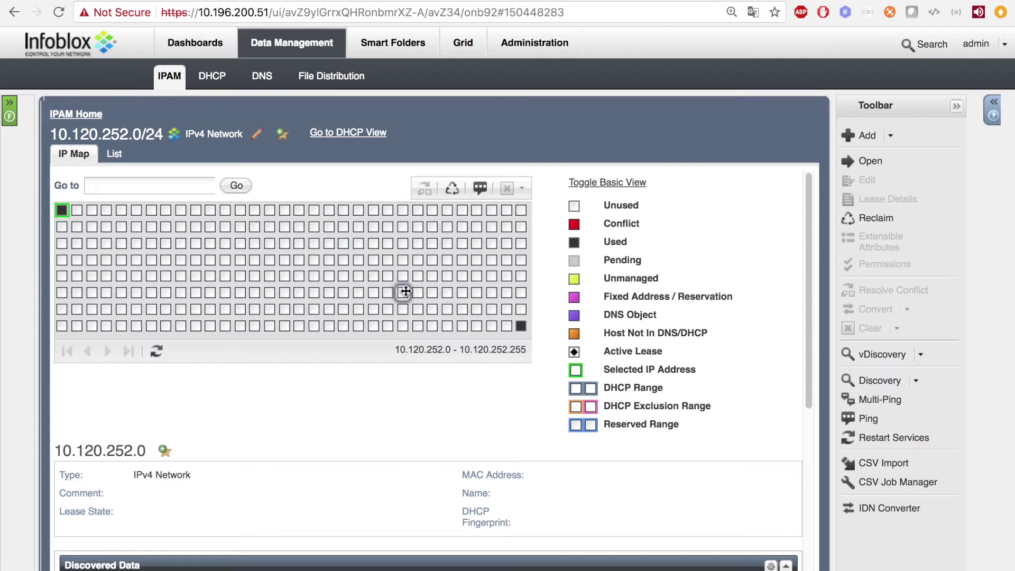
click(402, 292)
Add an IPv4 reservation for 10.120.252.183 and refresh the IP map.
click(890, 136)
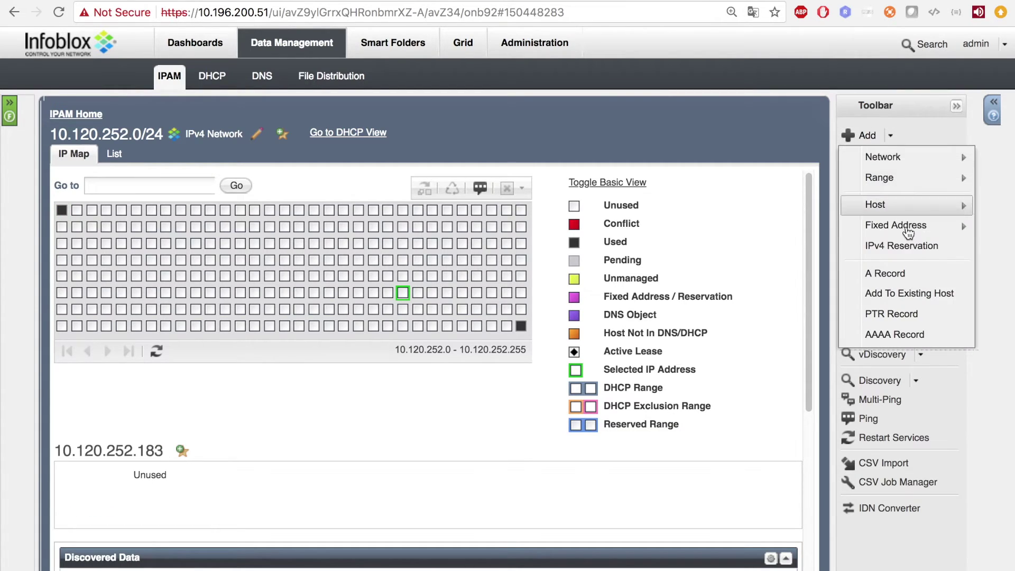
click(908, 251)
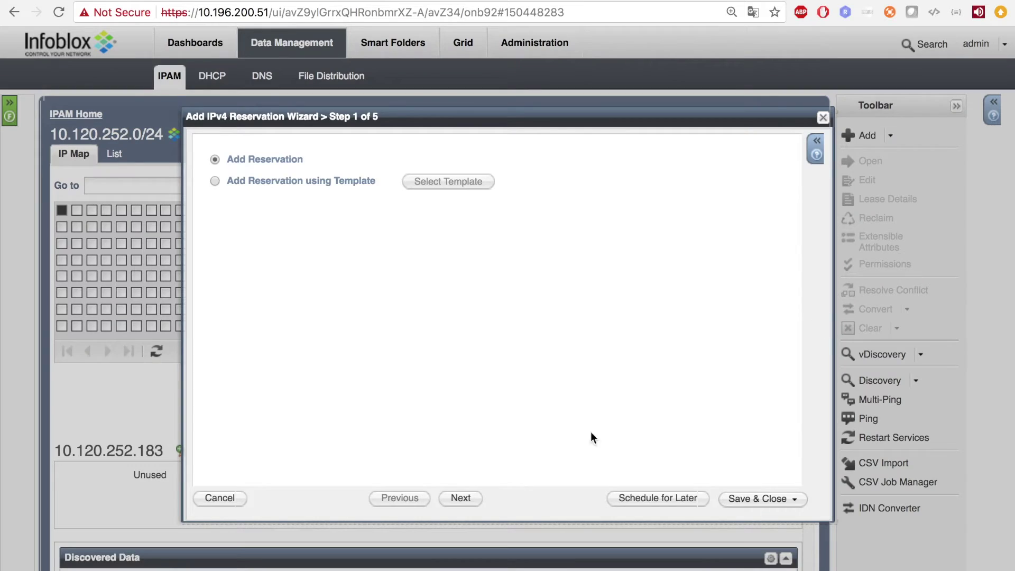
click(462, 498)
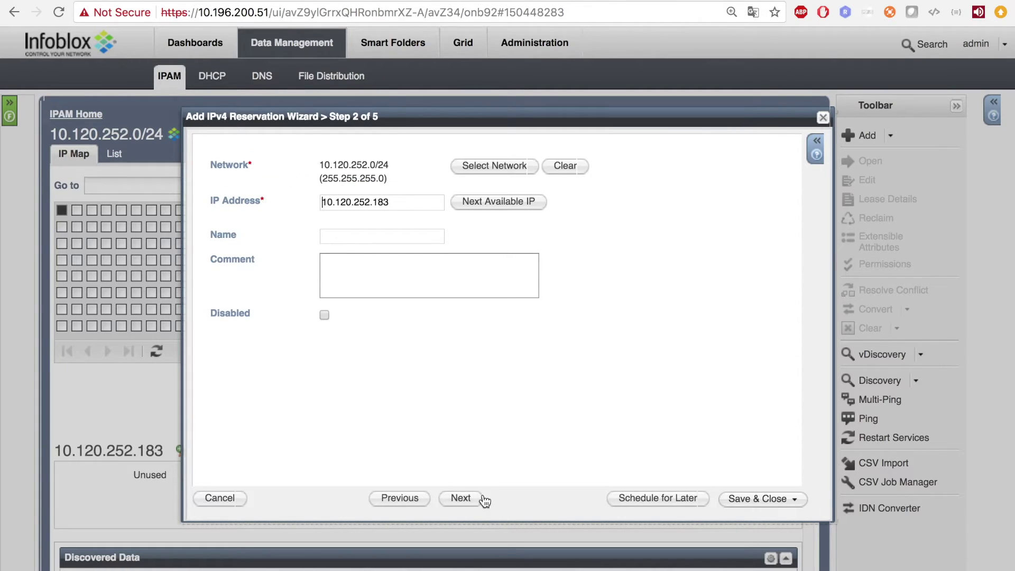
click(740, 498)
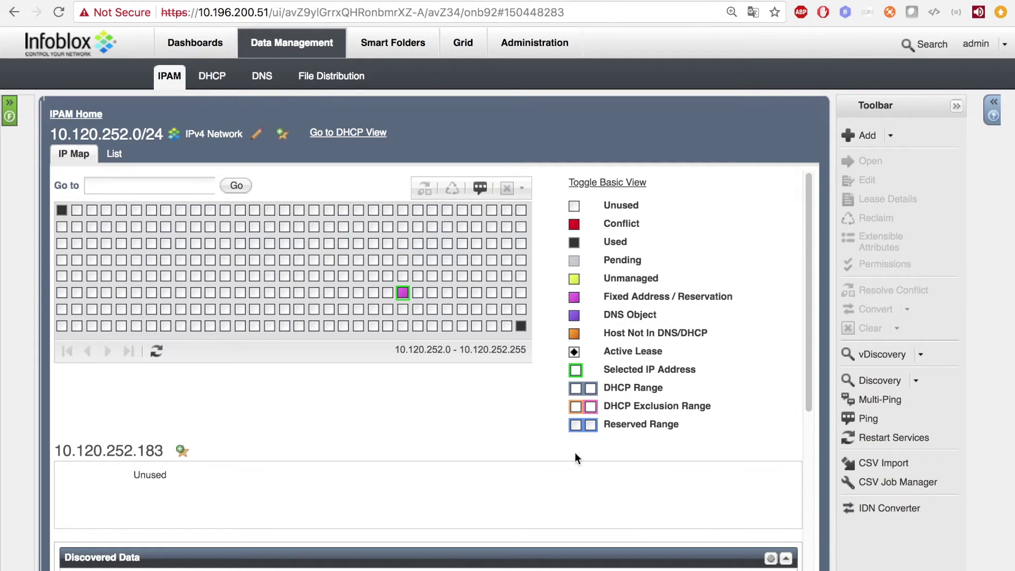
click(157, 352)
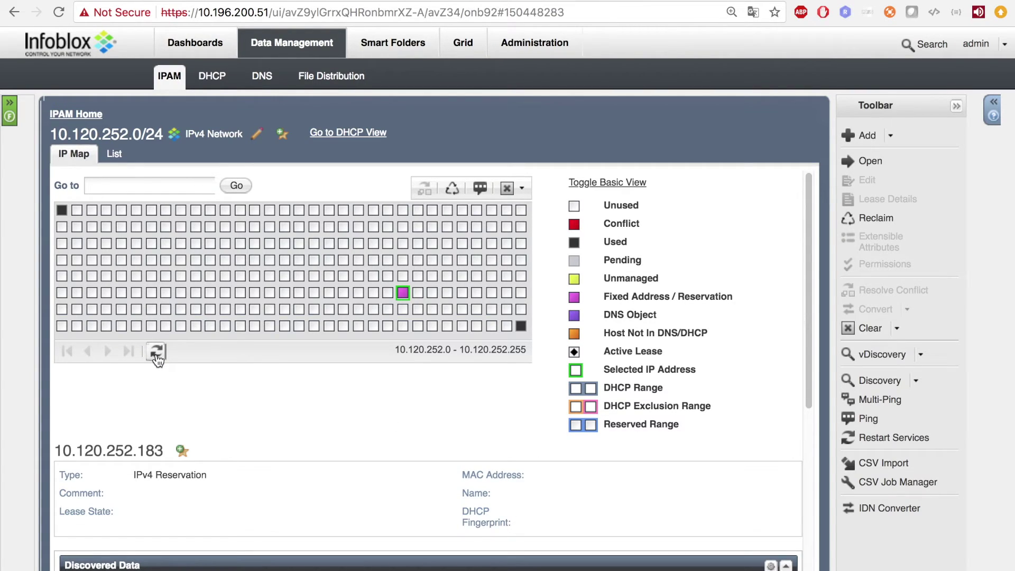
click(157, 352)
Check that the firewall's Iblox_Host_Allow group now lists 10.120.252.183.
scroll(313, 361, down, 5)
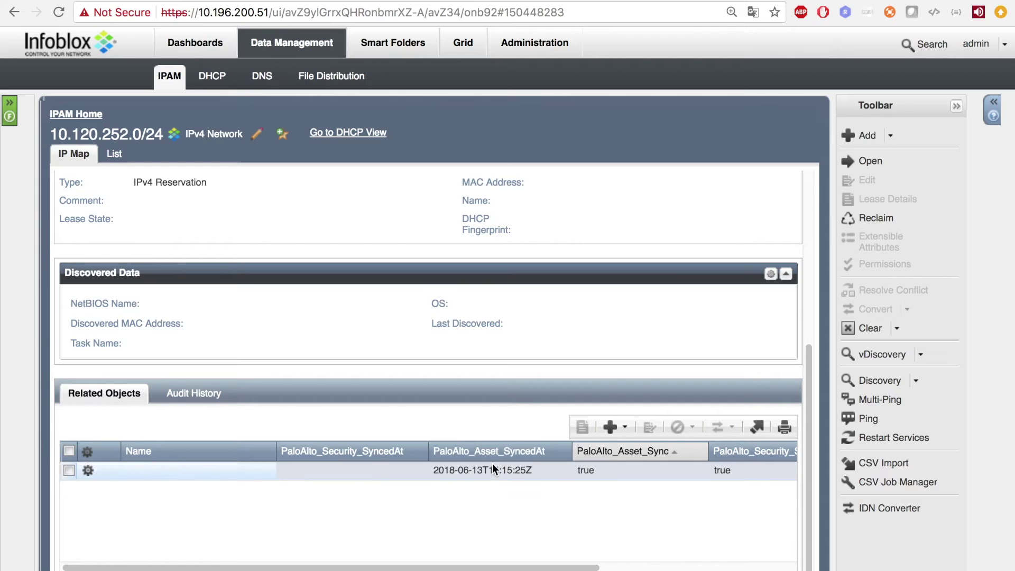
click(301, 0)
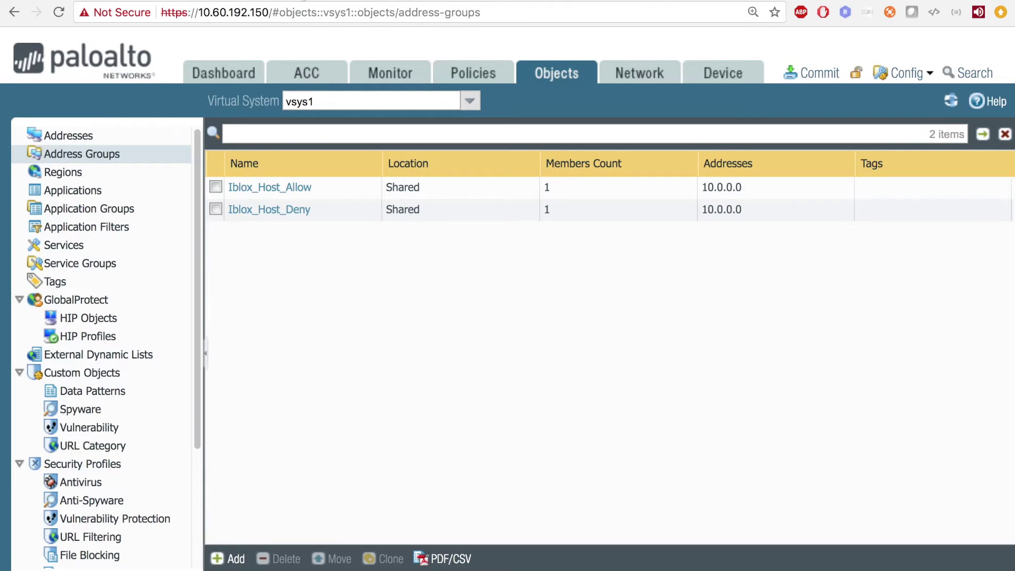
click(951, 108)
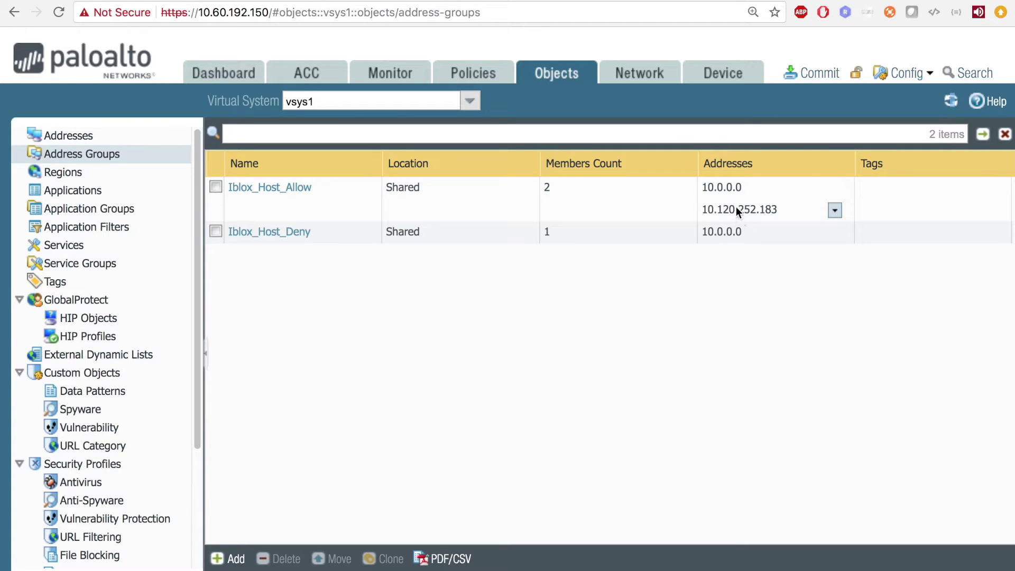
click(121, 0)
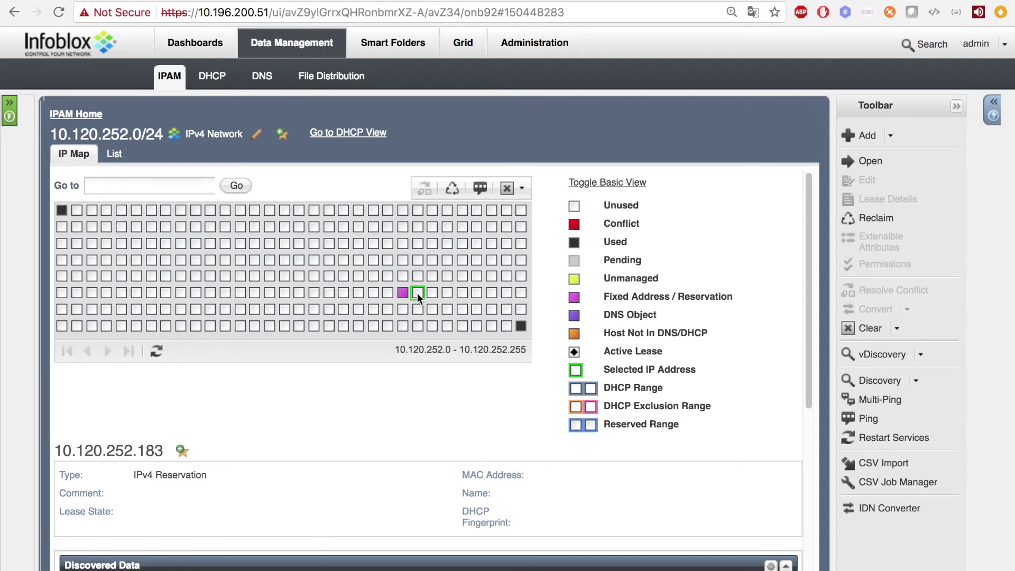
Create a new host record named test for 10.120.252.184.
click(417, 295)
click(891, 136)
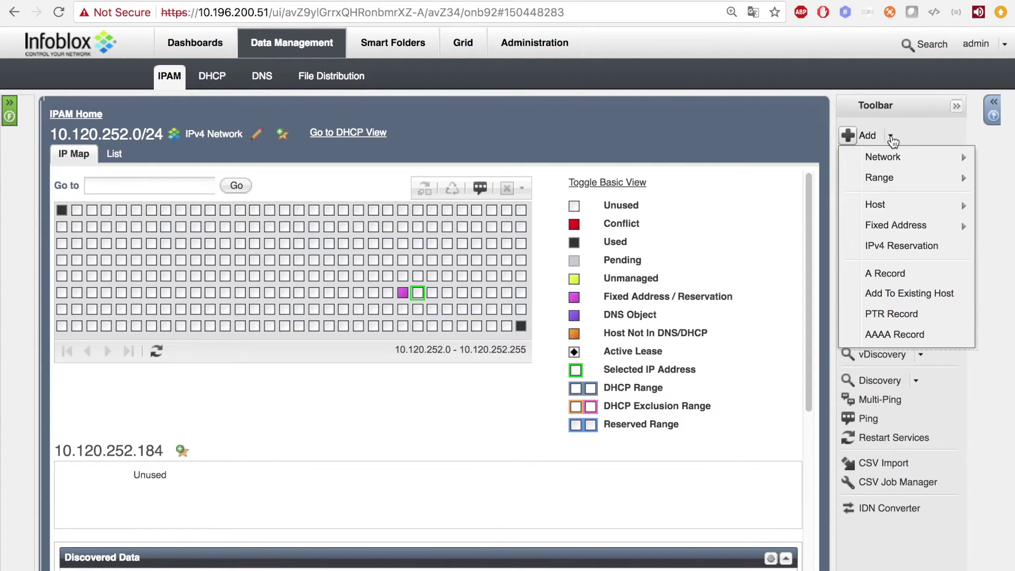
mouse_move(904, 206)
click(799, 206)
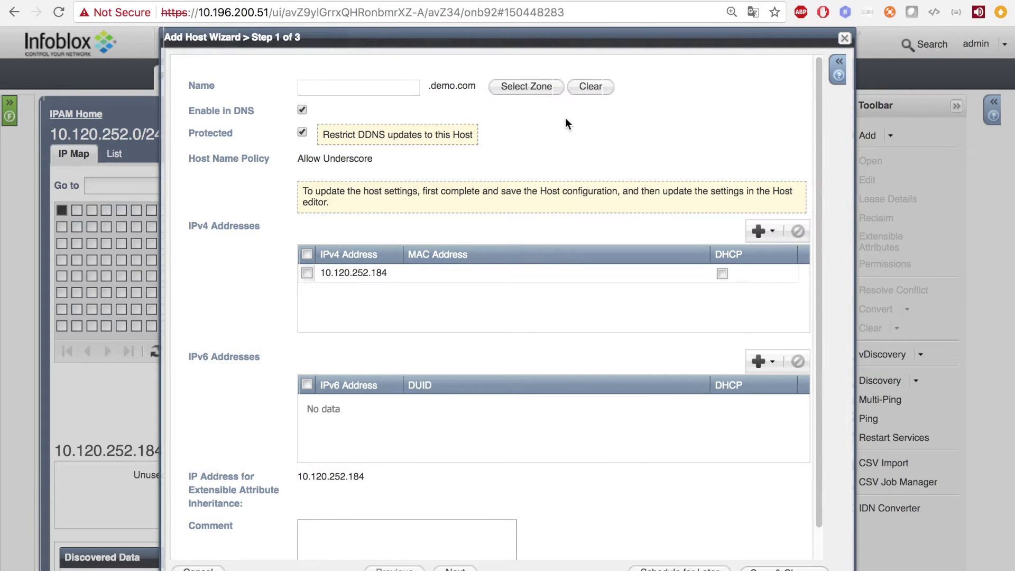
click(379, 87)
text(test)
click(354, 107)
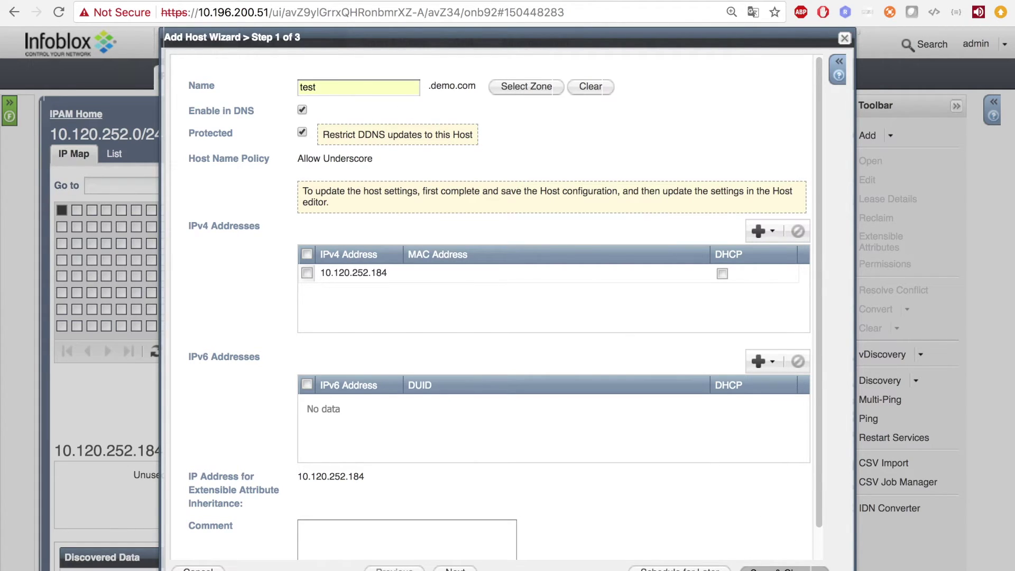
click(784, 570)
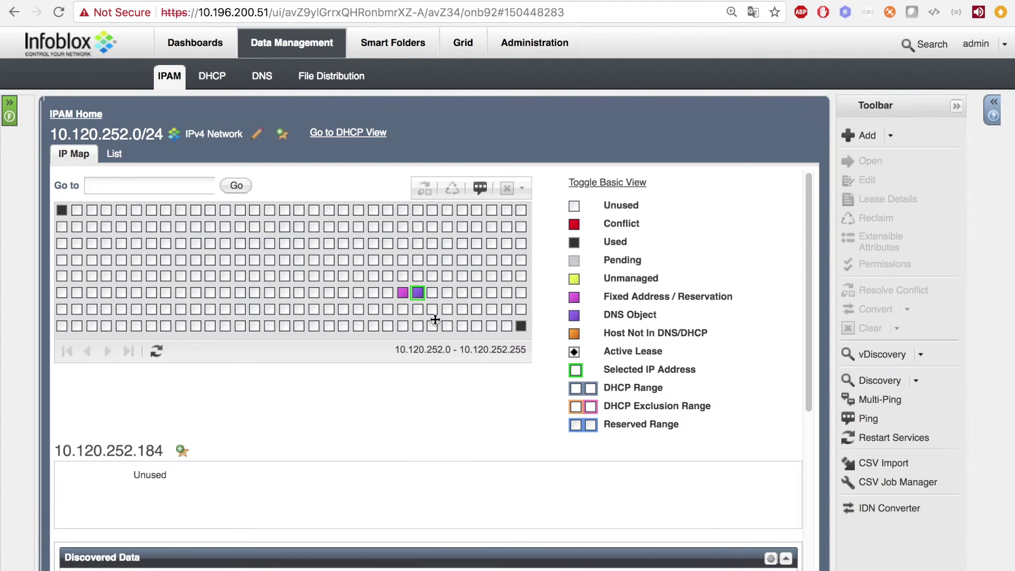
Refresh the IP map and confirm Iblox_Host_Allow now lists 10.120.252.184 on the firewall.
click(416, 291)
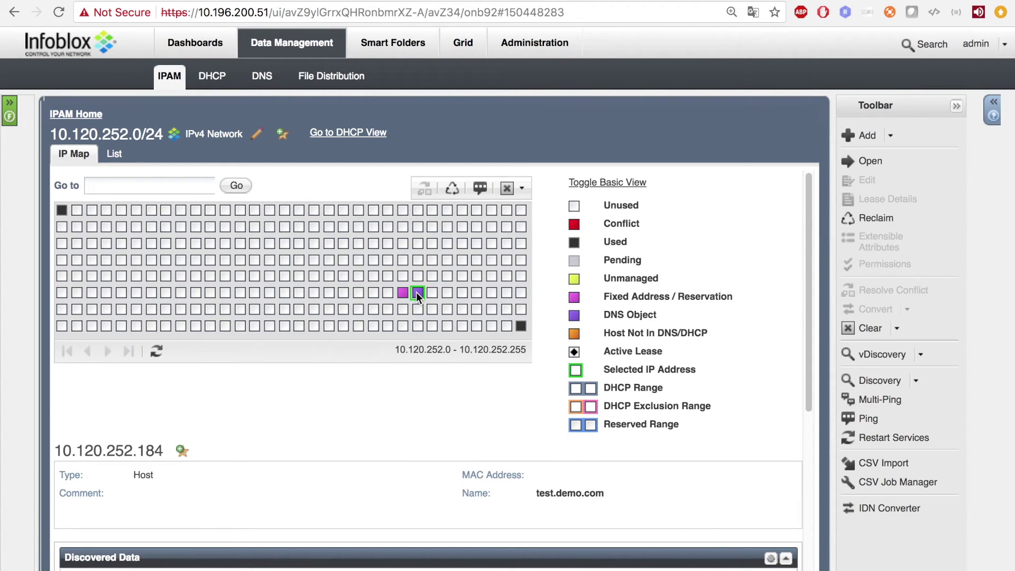
click(157, 352)
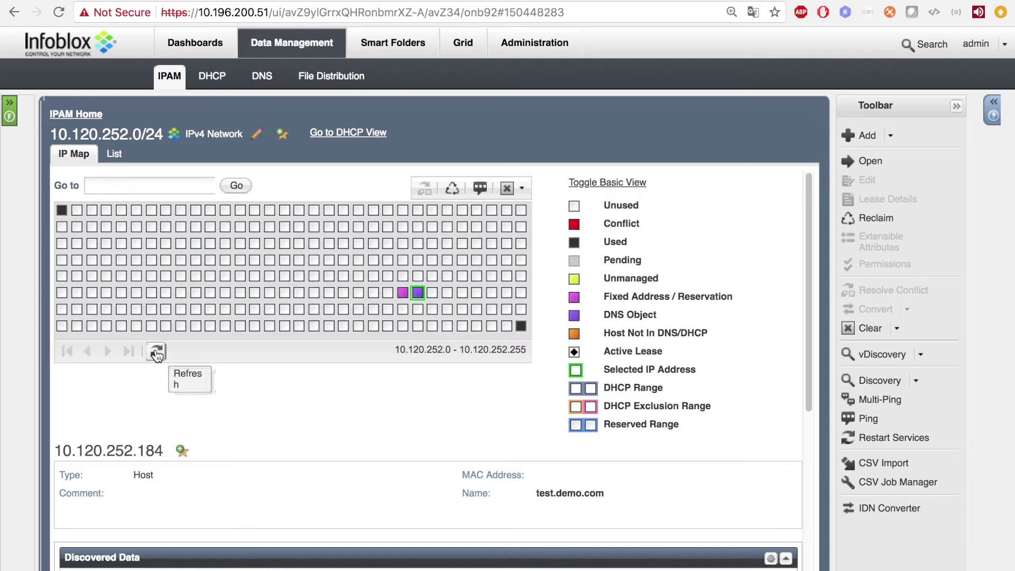
scroll(156, 353, down, 5)
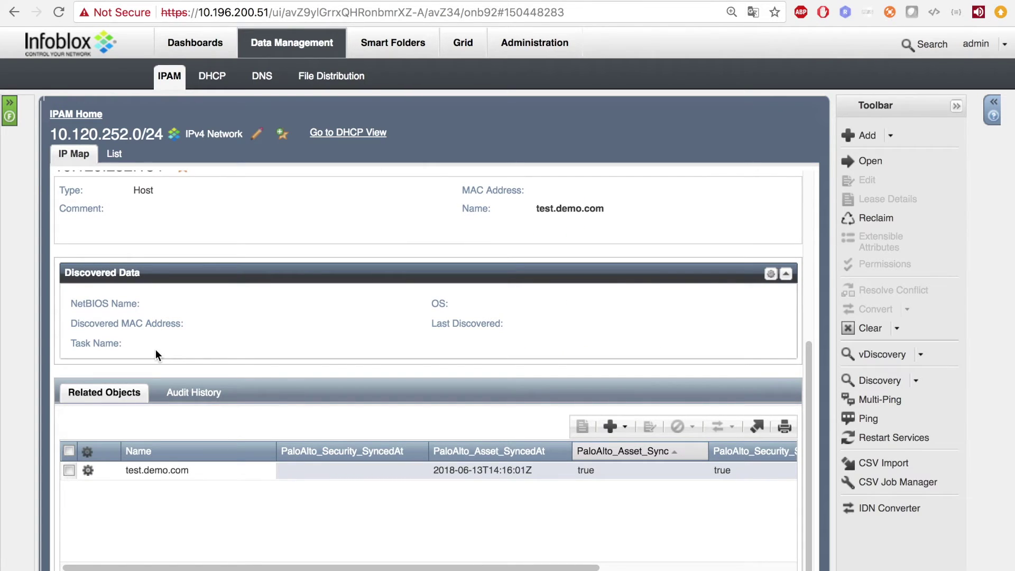
scroll(439, 457, up, 5)
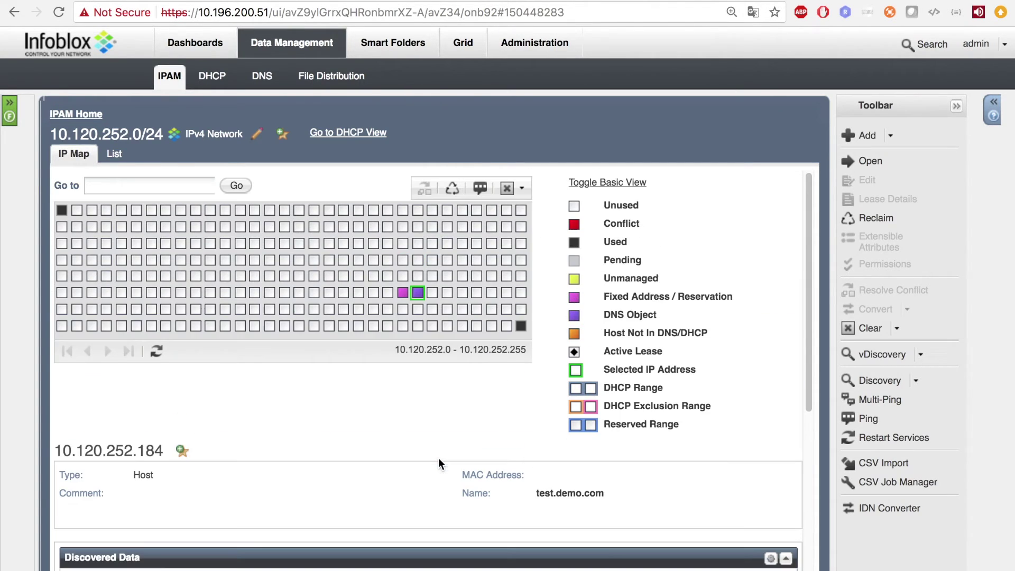
click(352, 1)
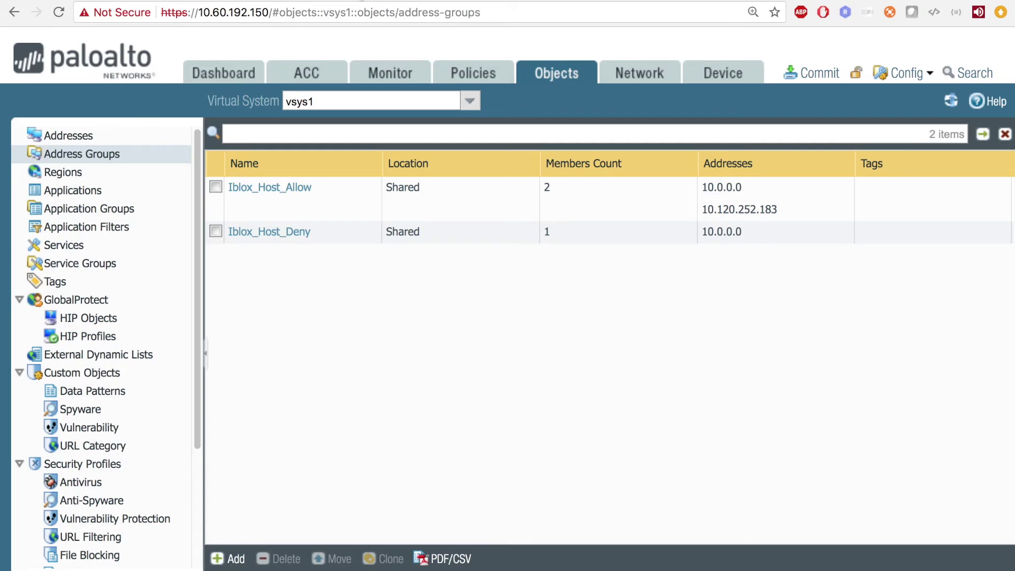
click(952, 100)
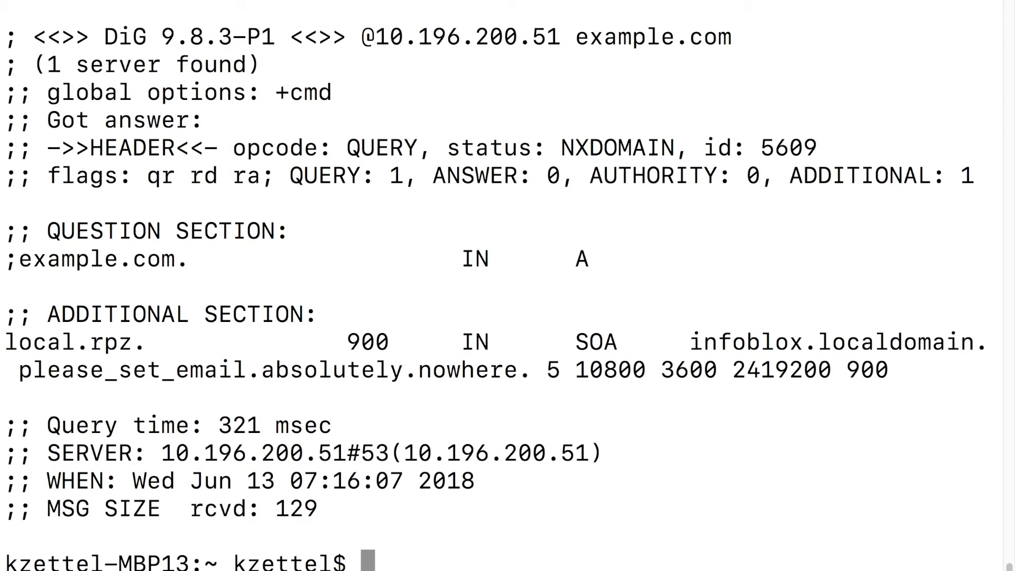
double_click(621, 151)
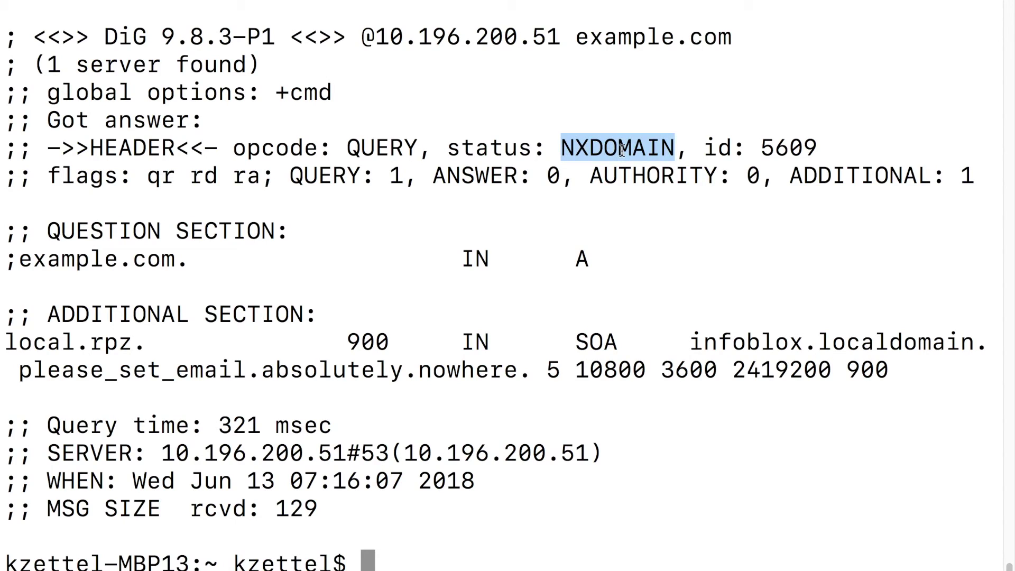
double_click(117, 343)
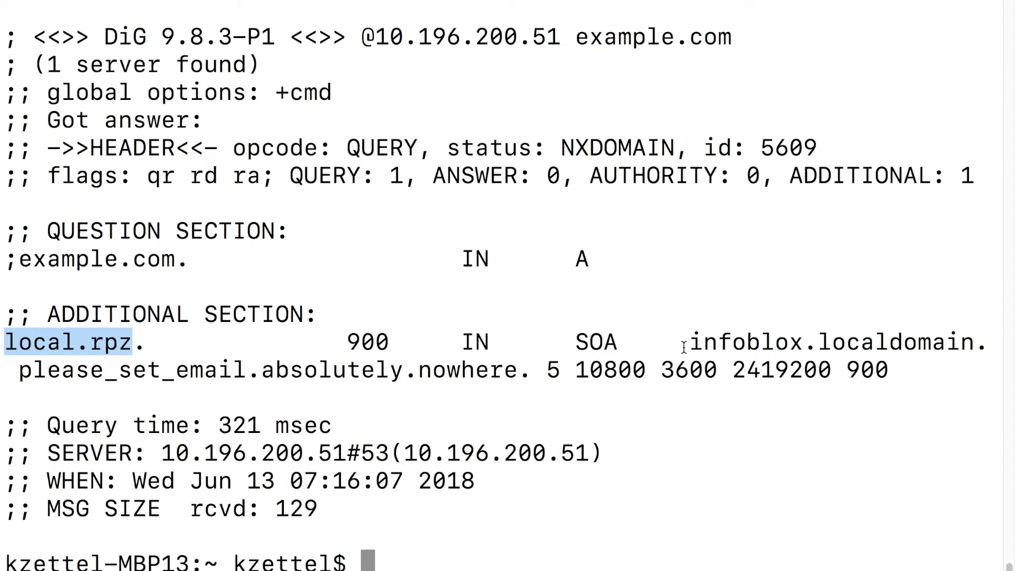
double_click(728, 339)
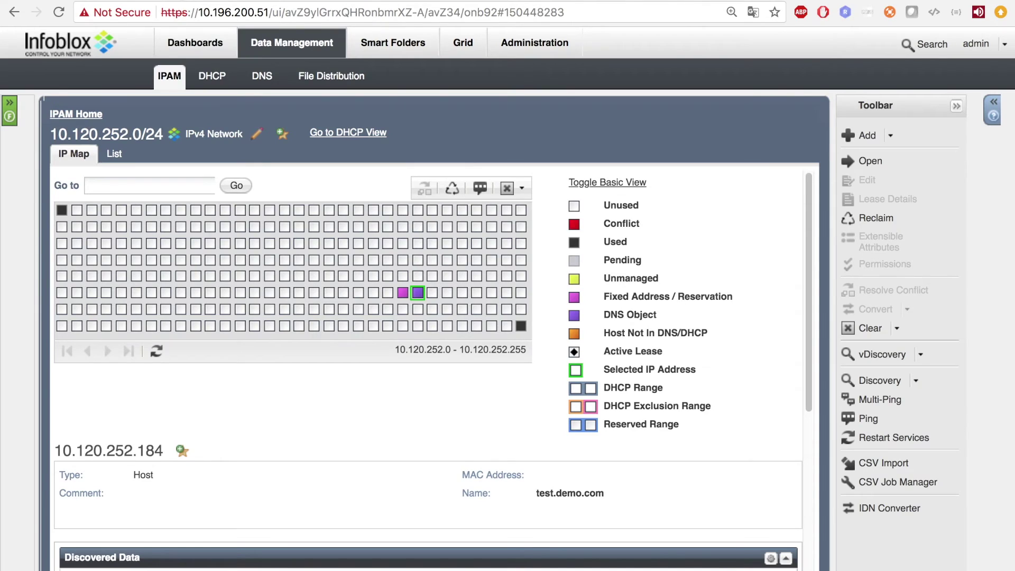
Check the test.demo.com PaloAlto_Security_SyncedAt time, then refresh the firewall's address groups.
click(158, 351)
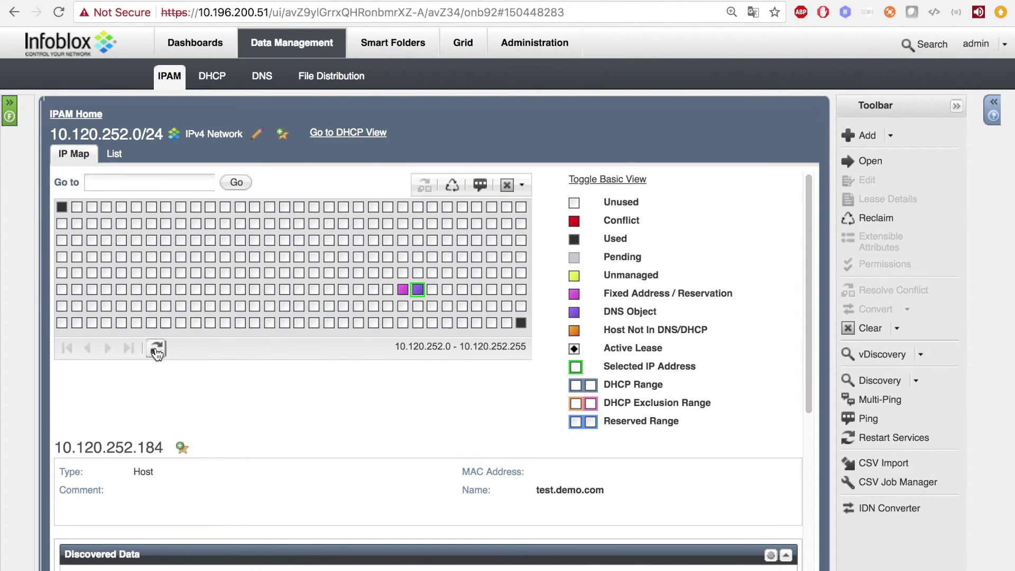
scroll(157, 350, down, 5)
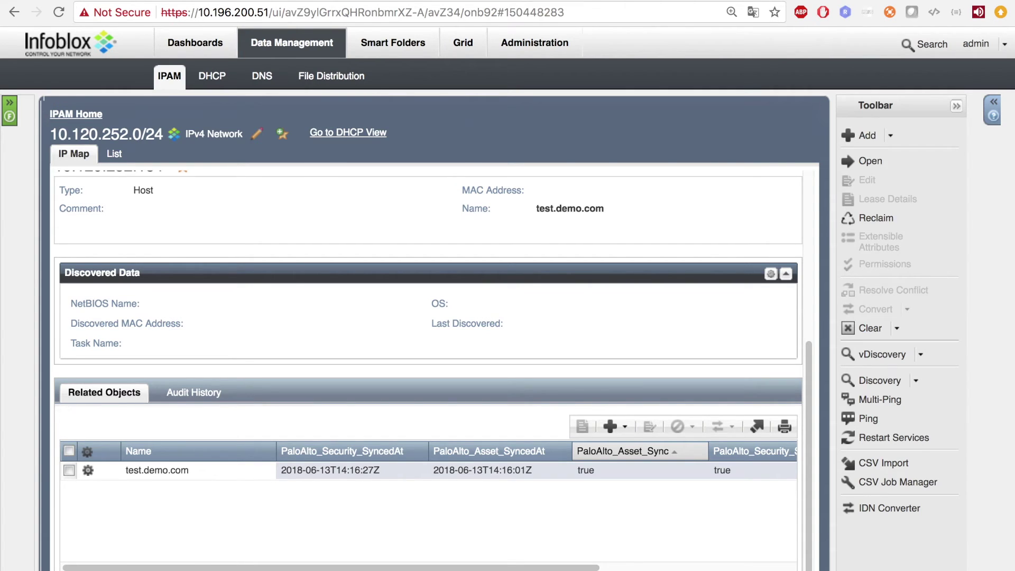
key(ctrl+Tab)
click(949, 103)
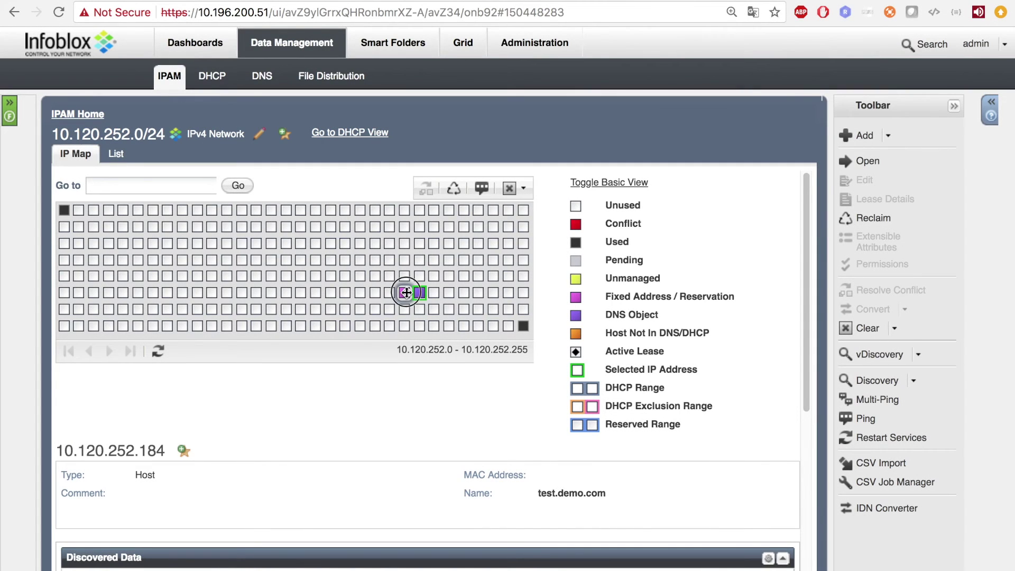
Delete the 10.120.252.183 reservation and confirm Iblox_Host_Allow on the firewall no longer lists it.
click(405, 293)
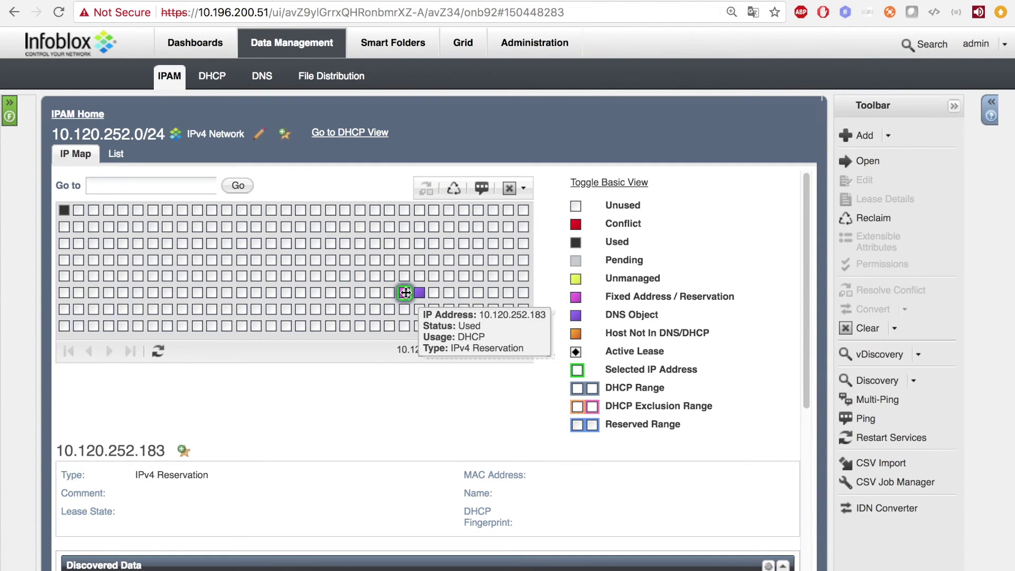
scroll(405, 291, down, 5)
click(71, 471)
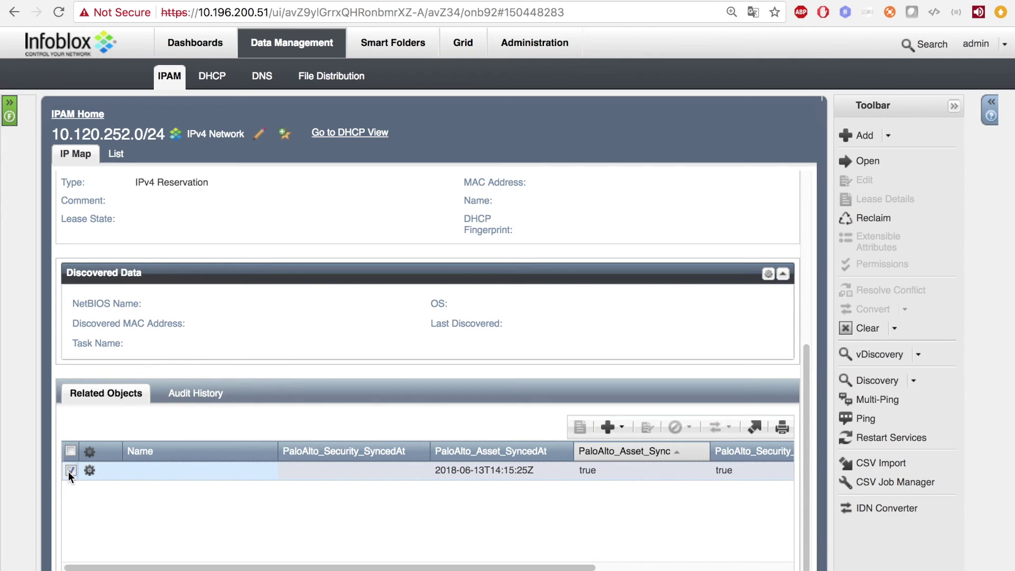
click(674, 427)
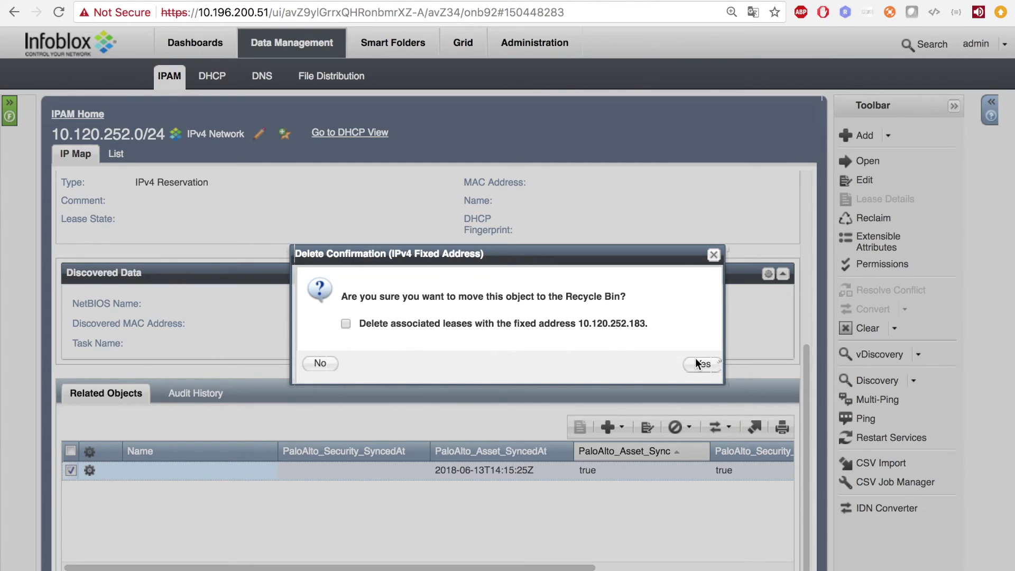
click(697, 362)
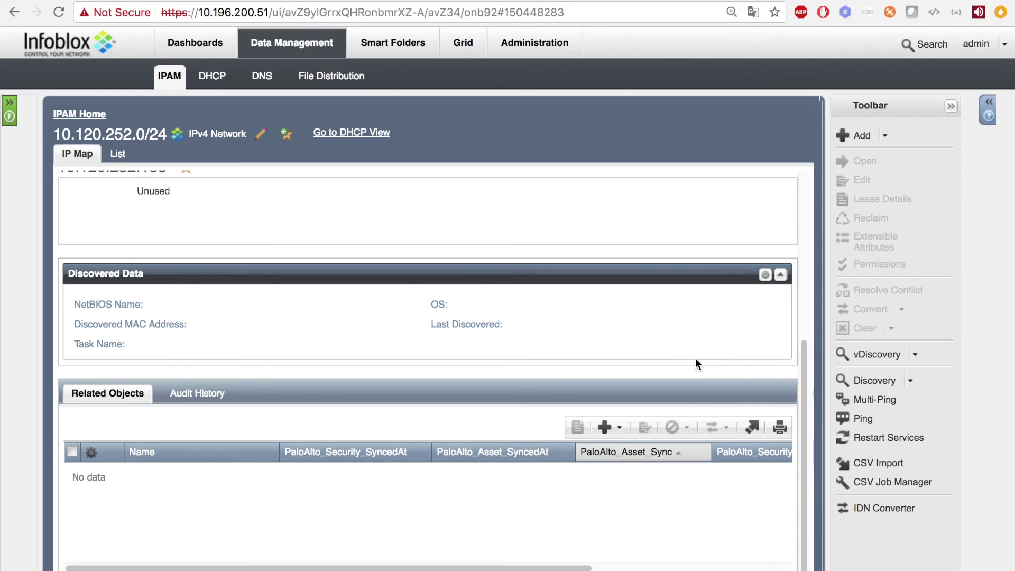
click(346, 1)
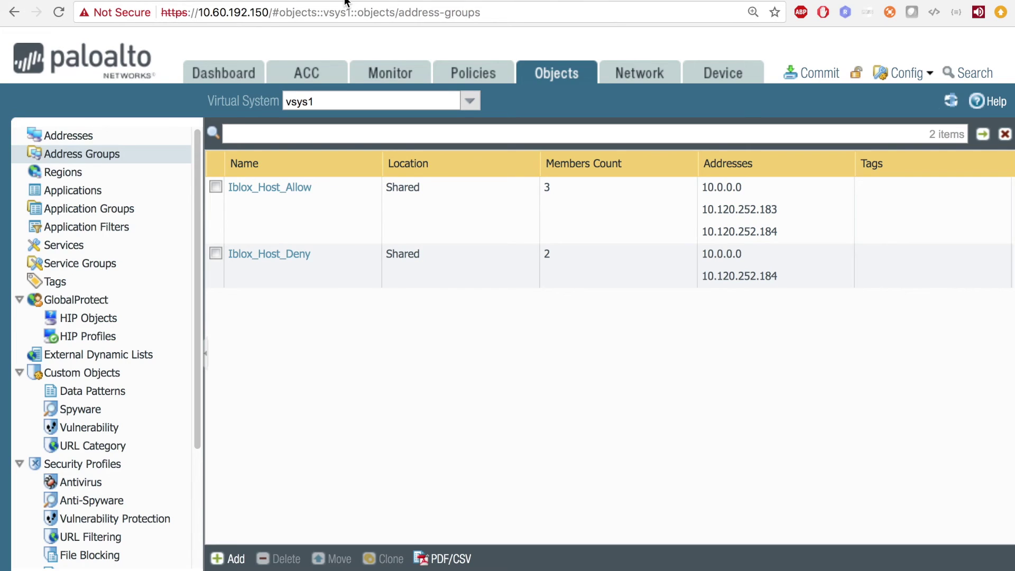
click(951, 101)
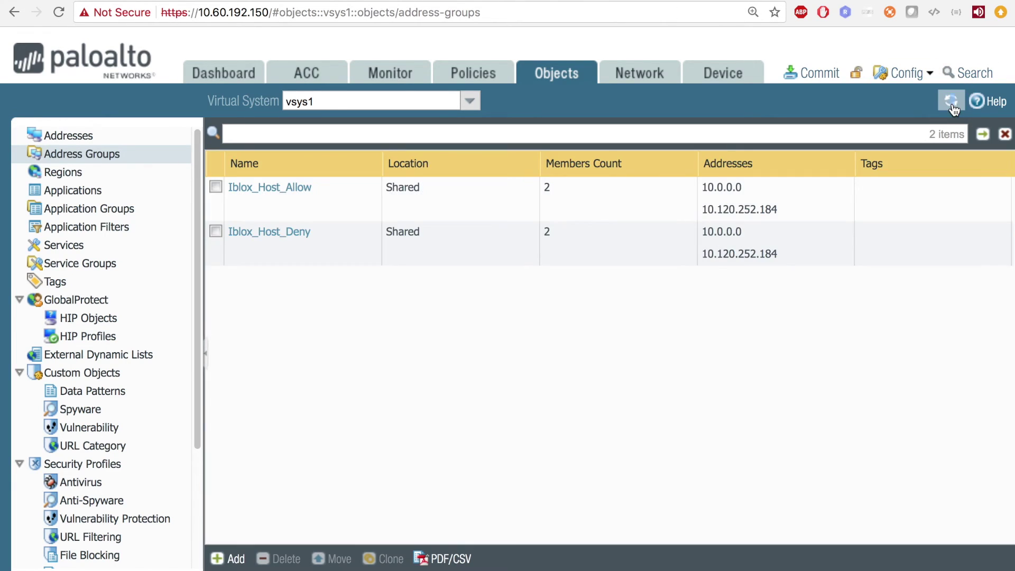